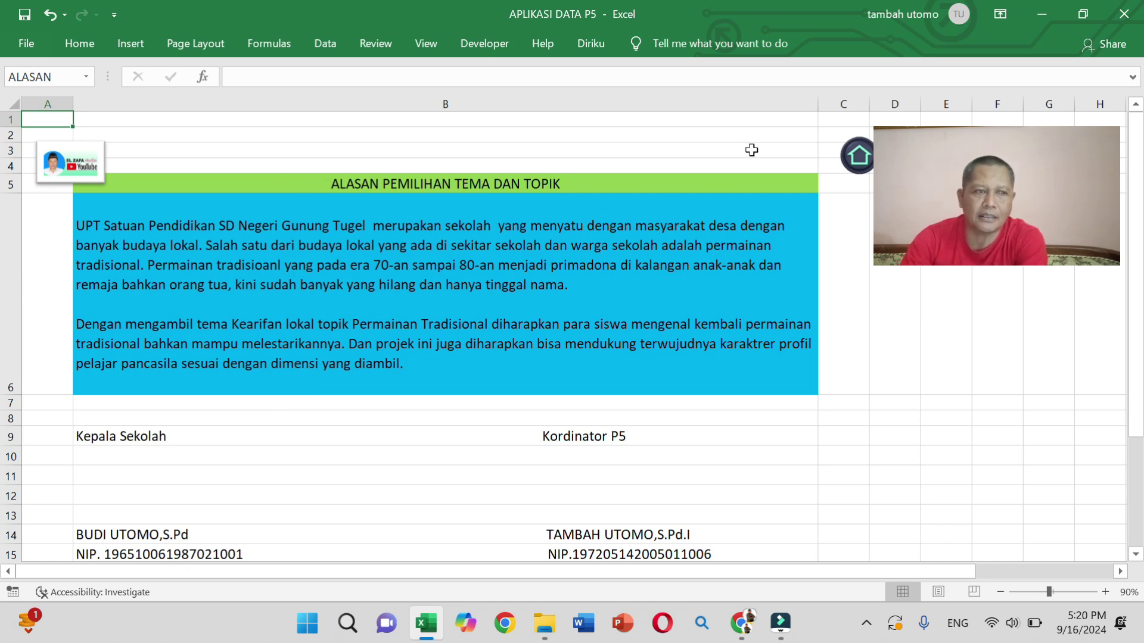
# Return to the home page, open the SK Tim Projek Profil page and nudge the decree picture slightly downward
pyautogui.click(863, 155)
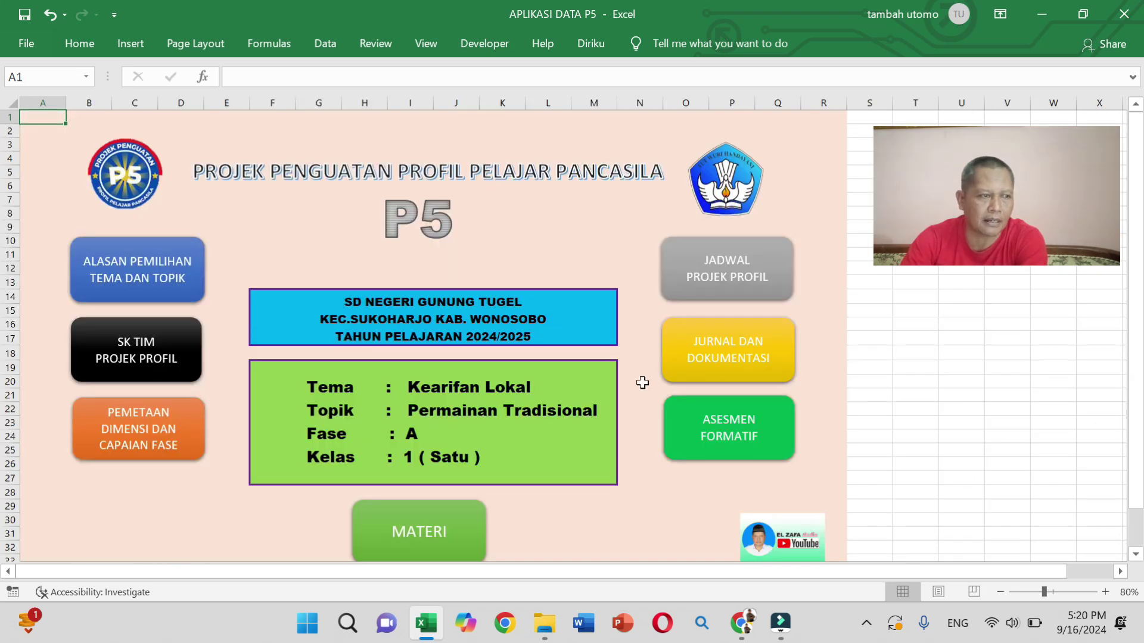
pyautogui.click(147, 353)
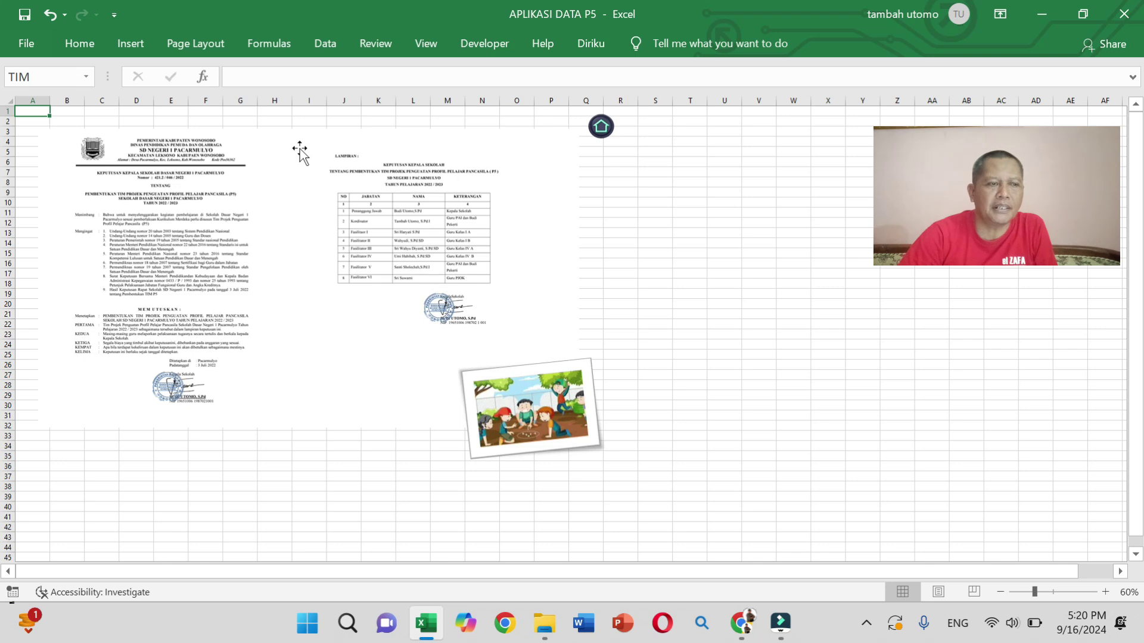
pyautogui.click(296, 244)
pyautogui.moveTo(327, 248); pyautogui.dragTo(328, 254)
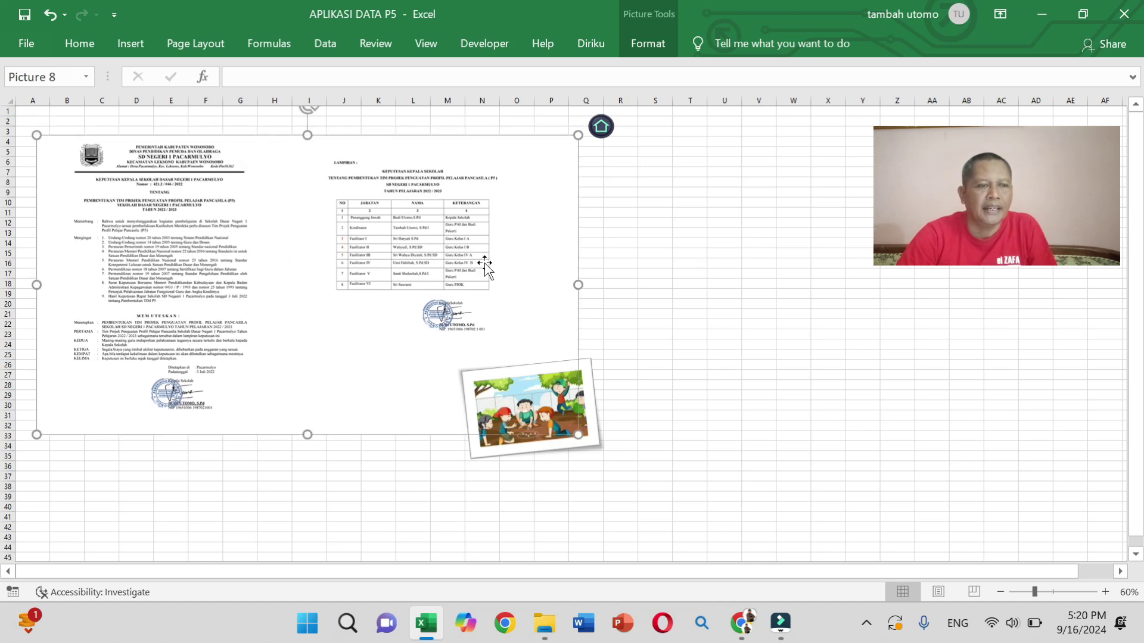
pyautogui.click(624, 243)
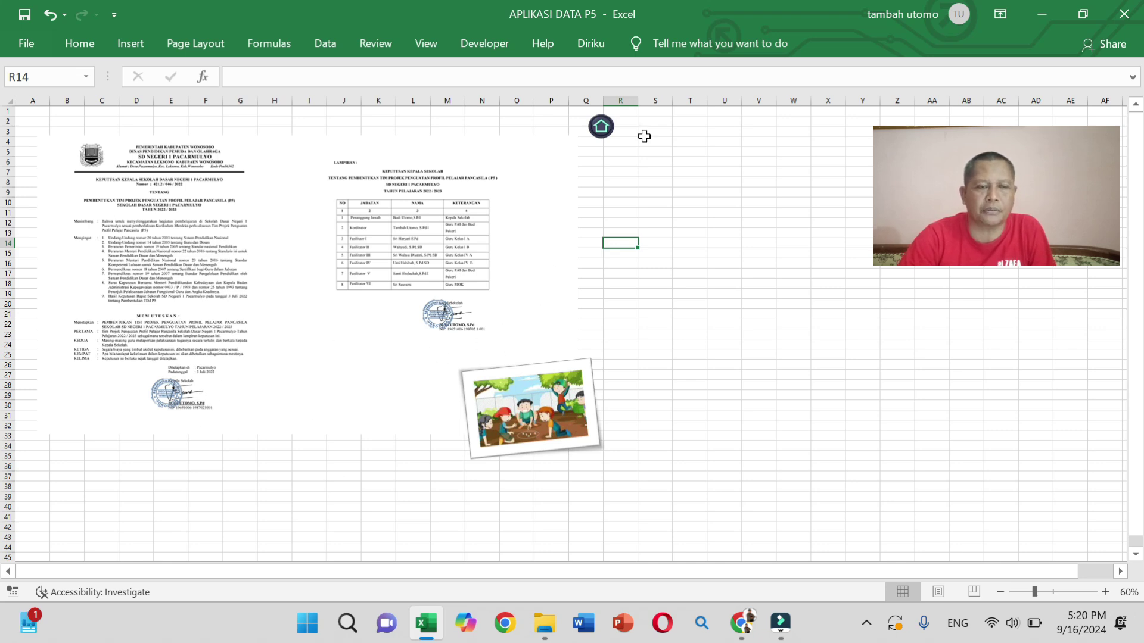
# Go back to the home page, open Pemetaan Dimensi dan Capaian Fase and review the mapping table alongside the Cara 1 rubric
pyautogui.click(601, 126)
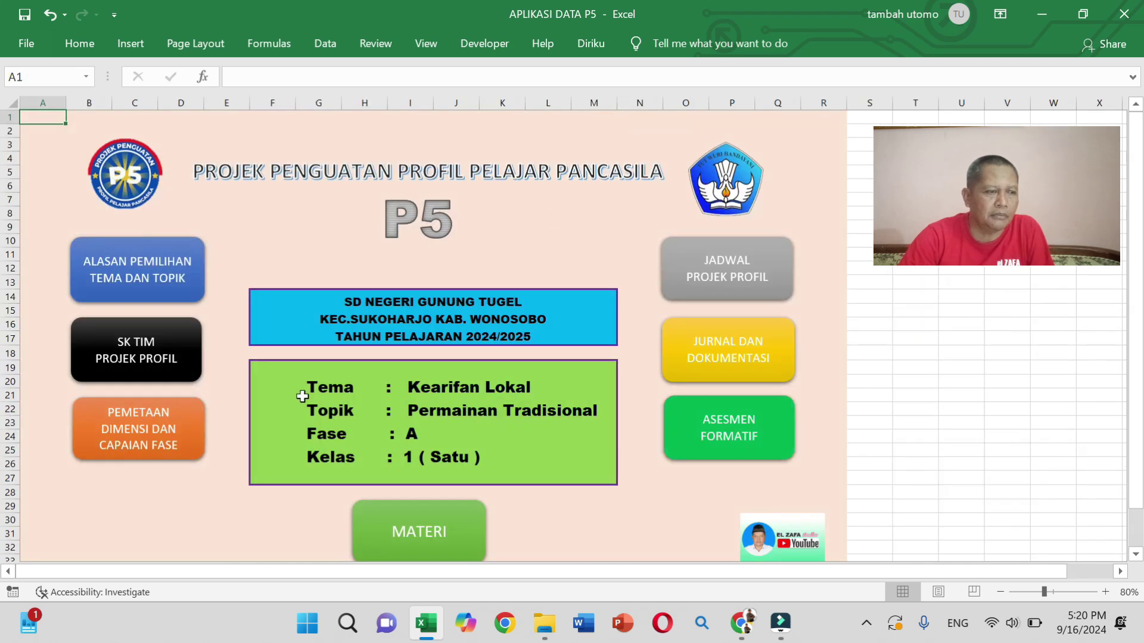
pyautogui.click(143, 428)
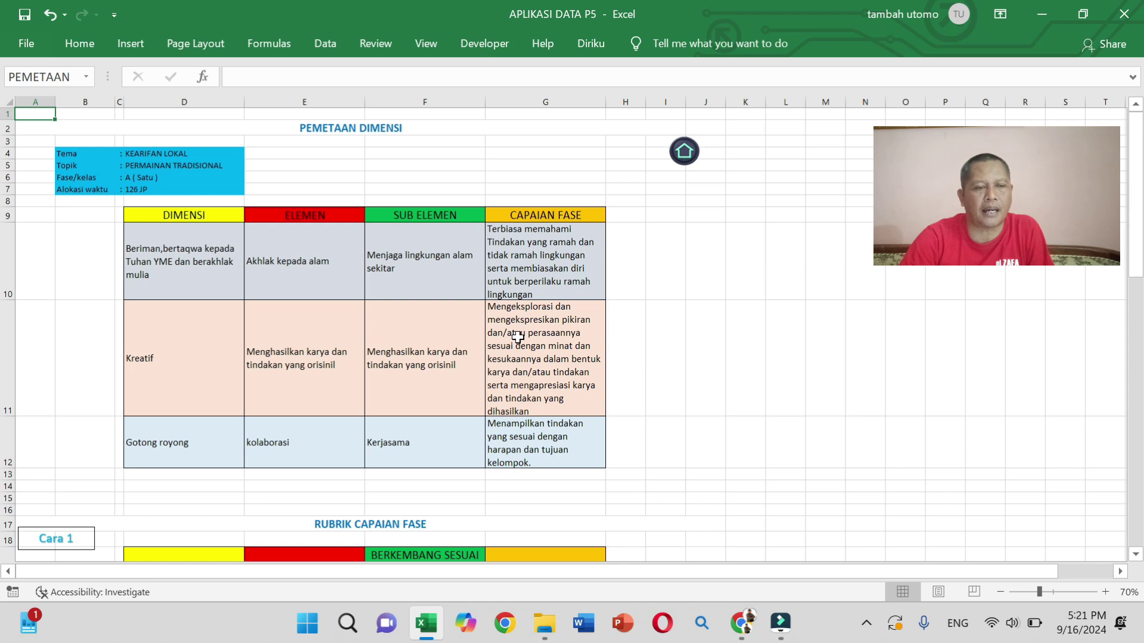
pyautogui.scroll(-5, 518, 338)
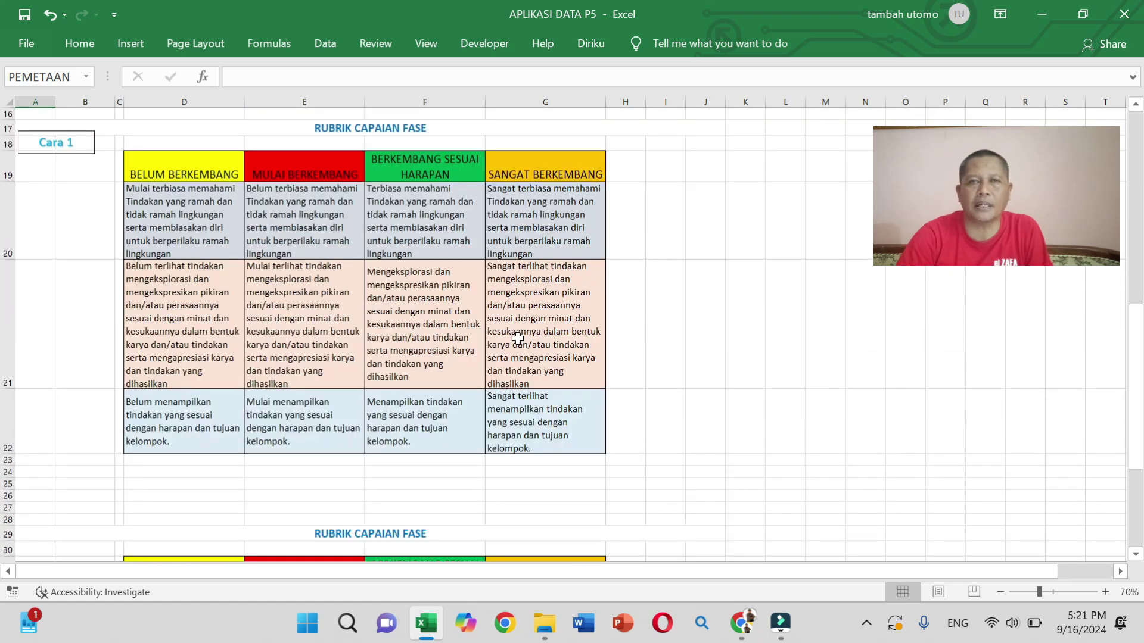
pyautogui.scroll(1, 517, 338)
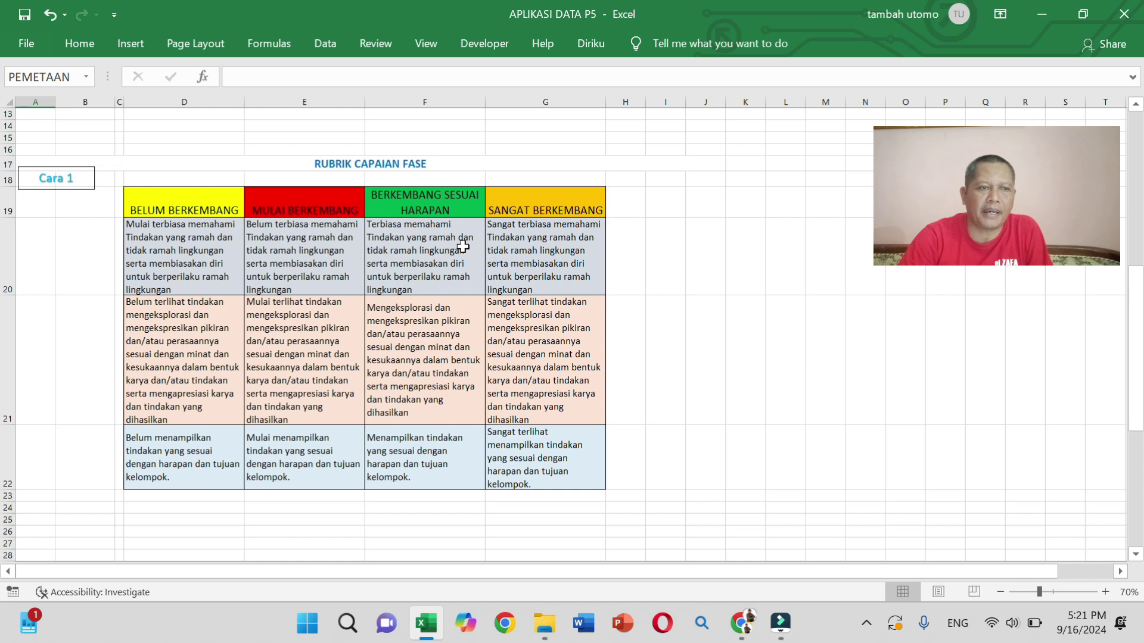
pyautogui.scroll(3, 462, 246)
pyautogui.scroll(-1, 463, 246)
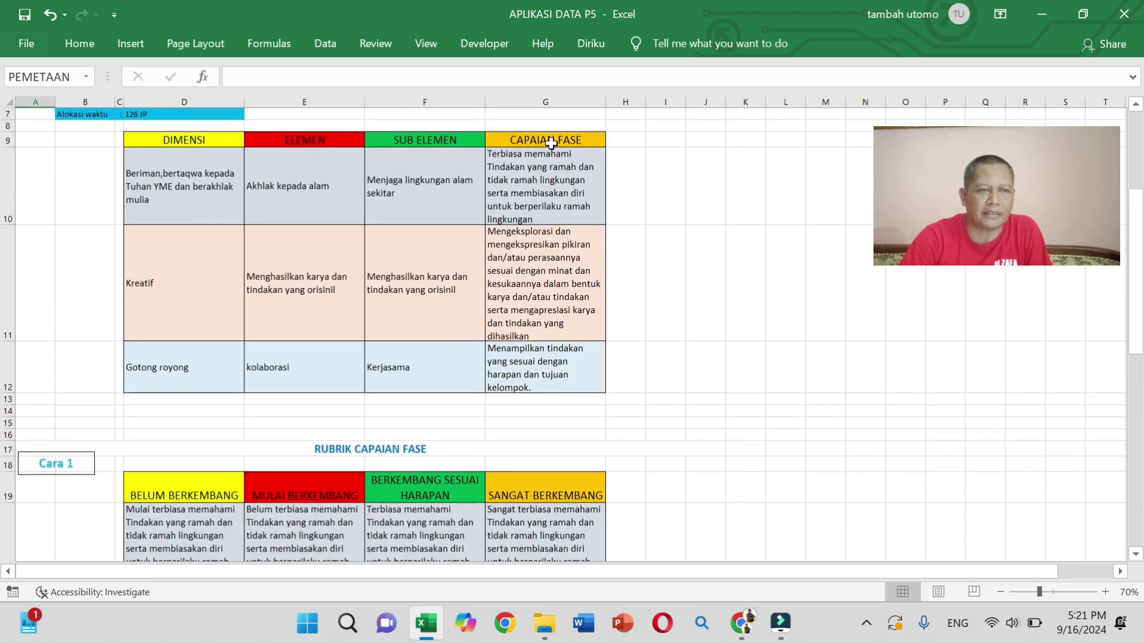
pyautogui.scroll(-3, 537, 321)
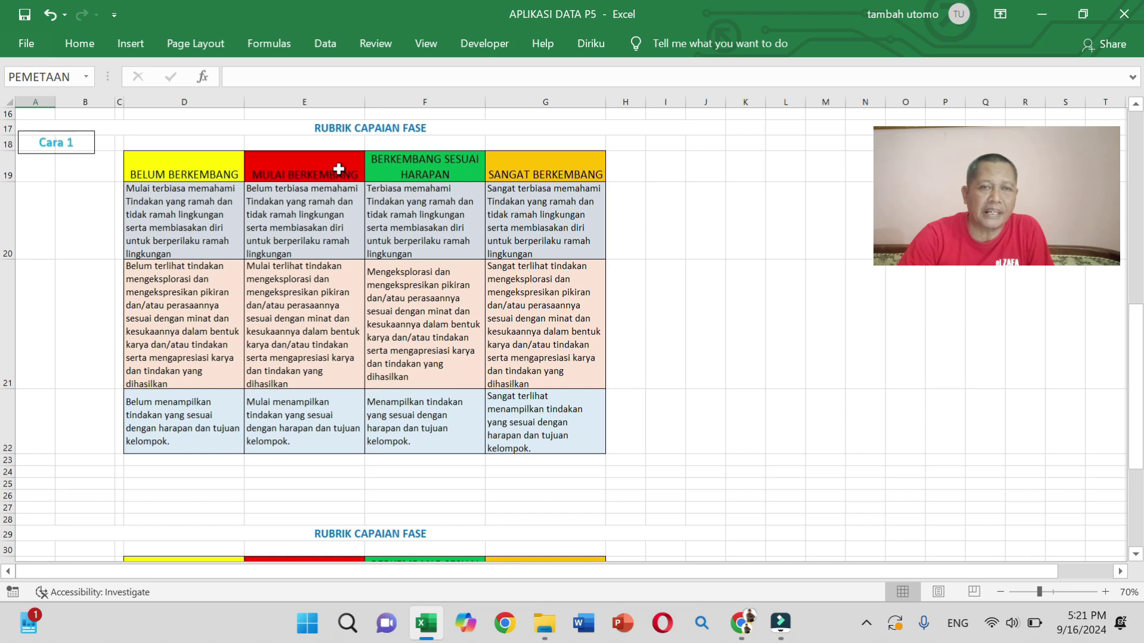
# Examine the four achievement-level headings of the Cara 1 rubric and the three descriptions under Berkembang Sesuai Harapan
pyautogui.click(285, 178)
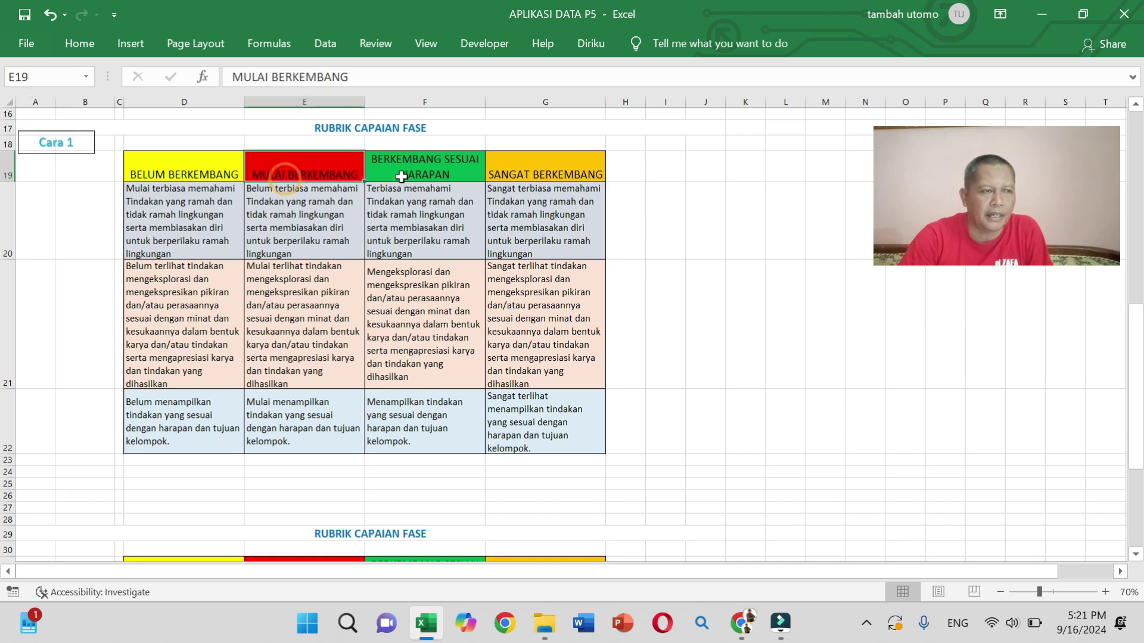
pyautogui.click(186, 177)
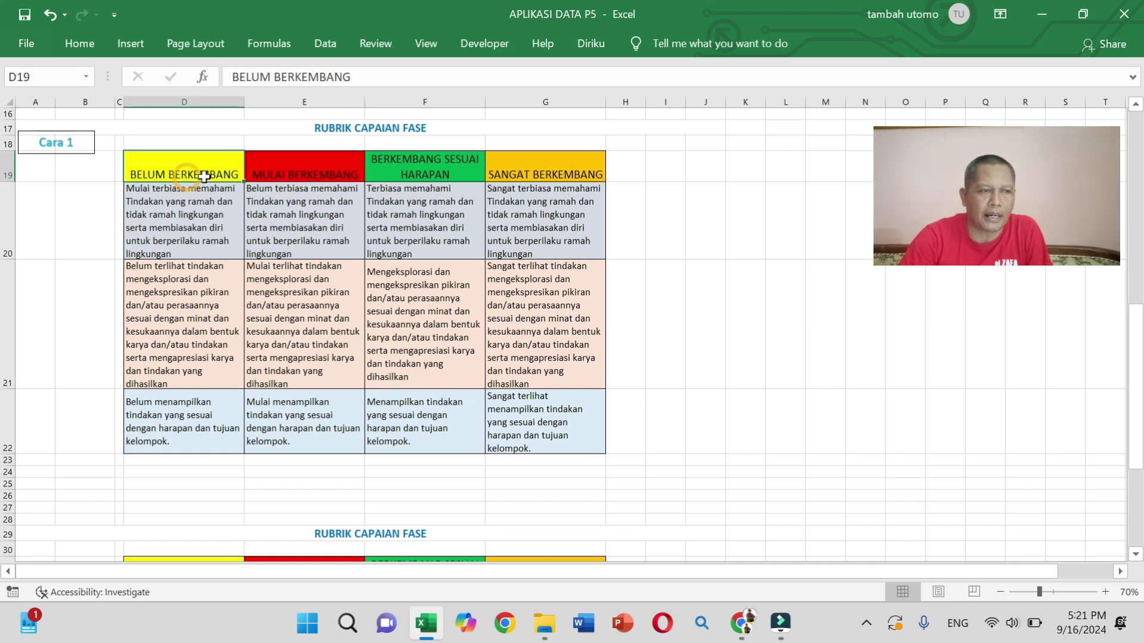
pyautogui.click(319, 175)
pyautogui.click(464, 175)
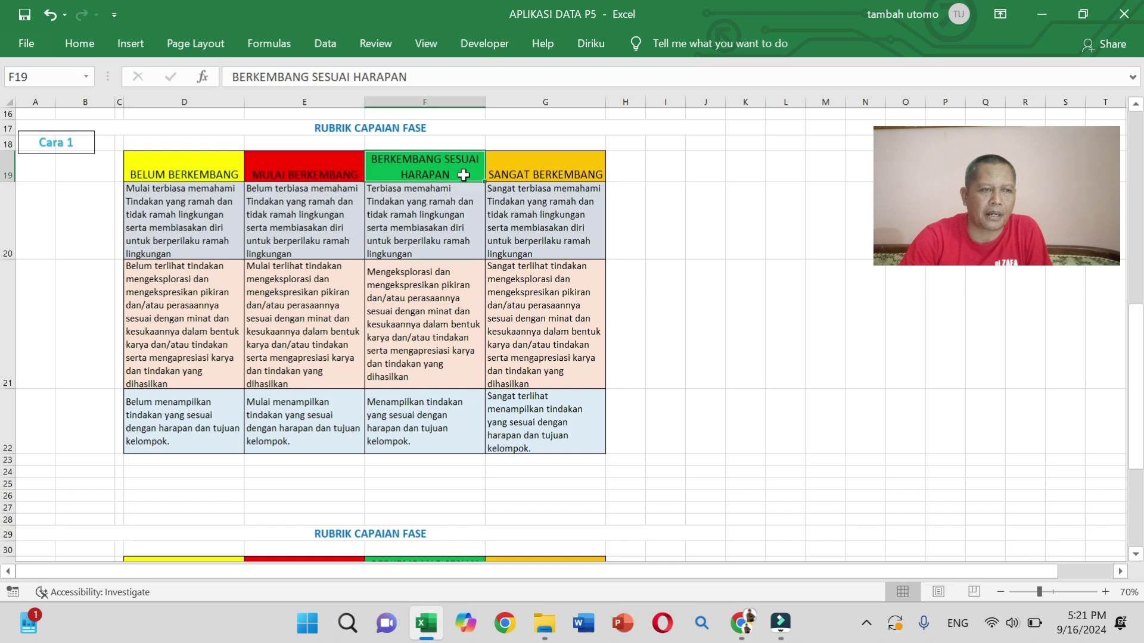
pyautogui.click(560, 179)
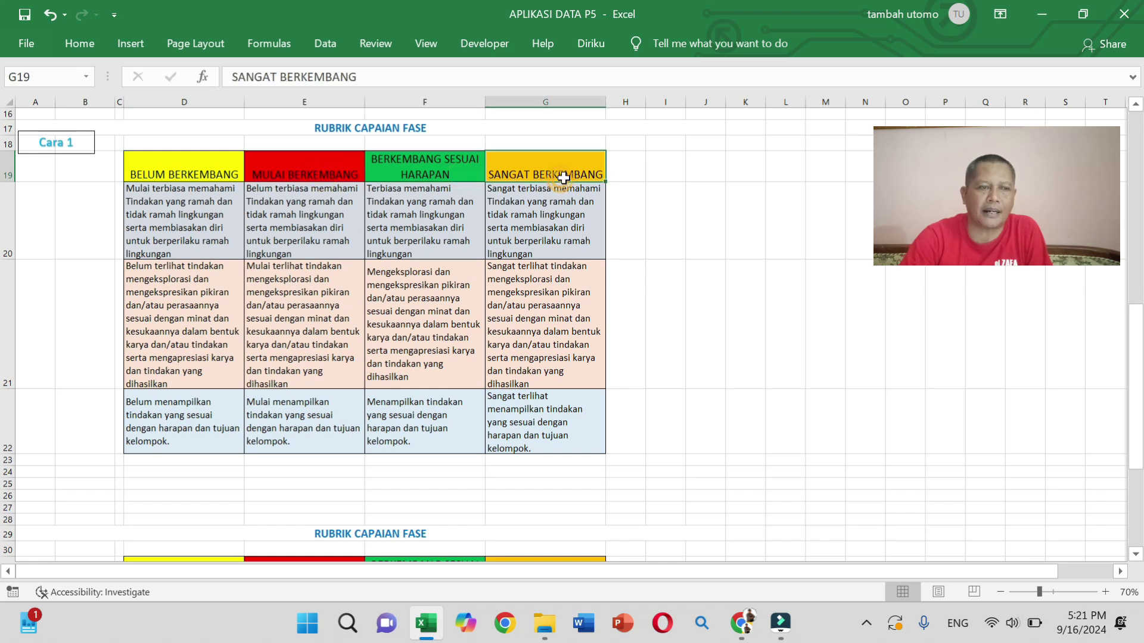
pyautogui.click(425, 218)
pyautogui.click(424, 318)
pyautogui.click(436, 414)
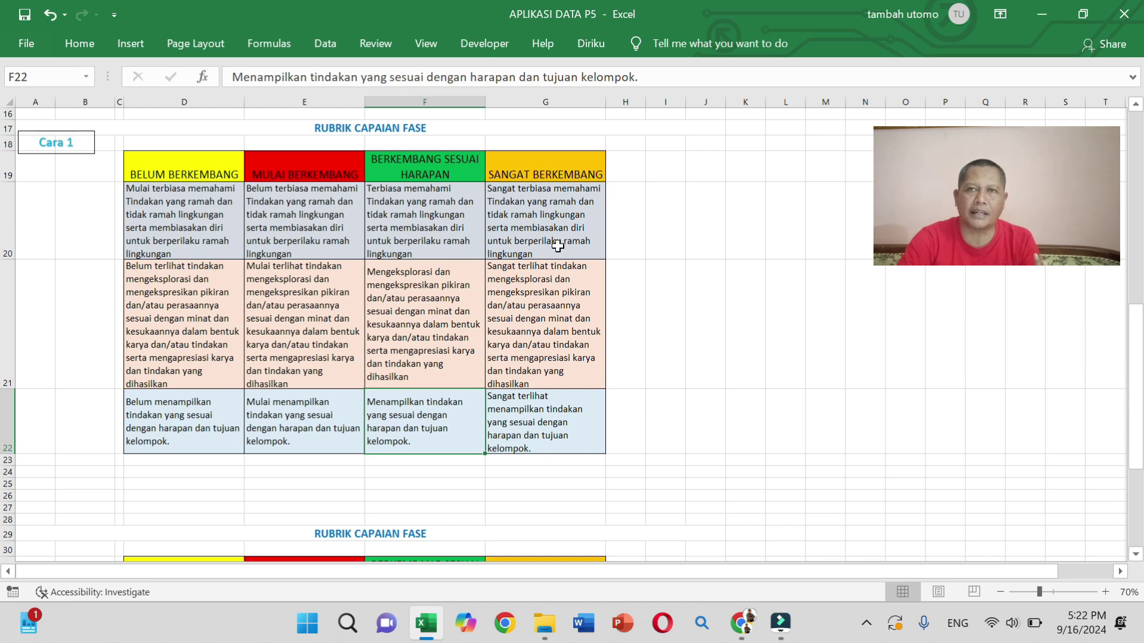
# Go to the Cara 2 rubric and inspect its three descriptions under Berkembang Sesuai Harapan
pyautogui.scroll(-3, 550, 238)
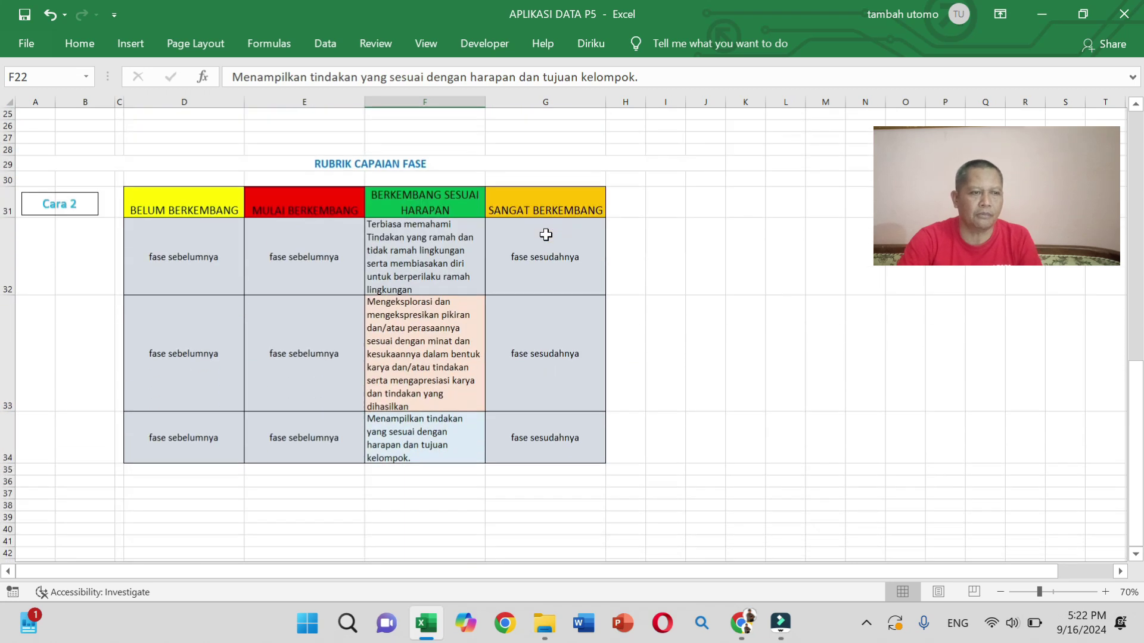
pyautogui.scroll(-1, 408, 253)
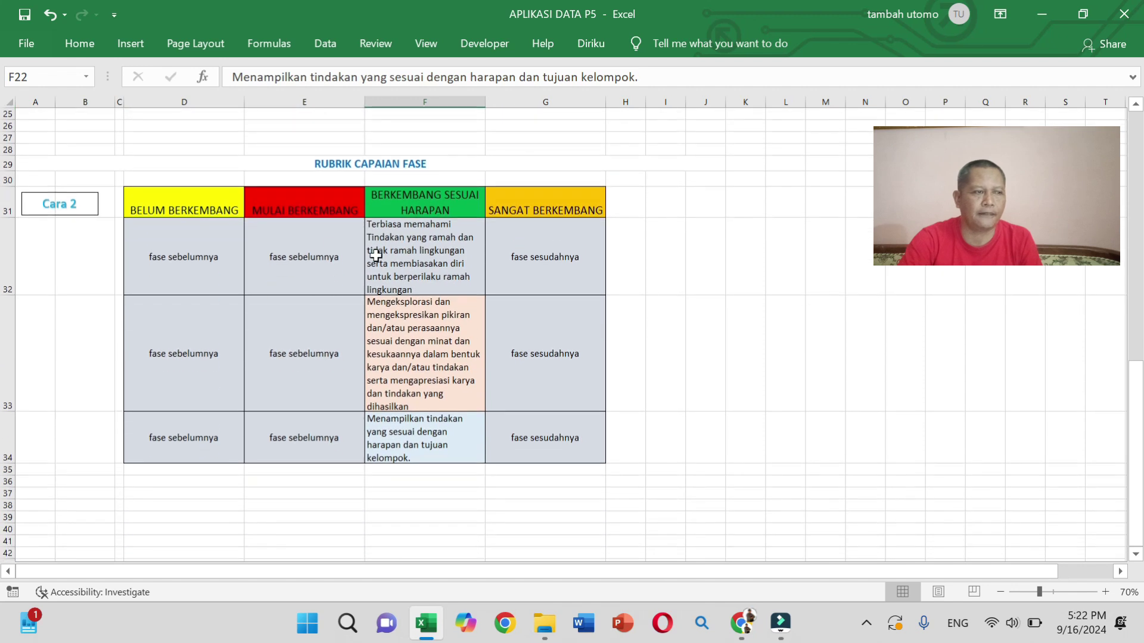
pyautogui.click(436, 247)
pyautogui.click(424, 359)
pyautogui.click(427, 443)
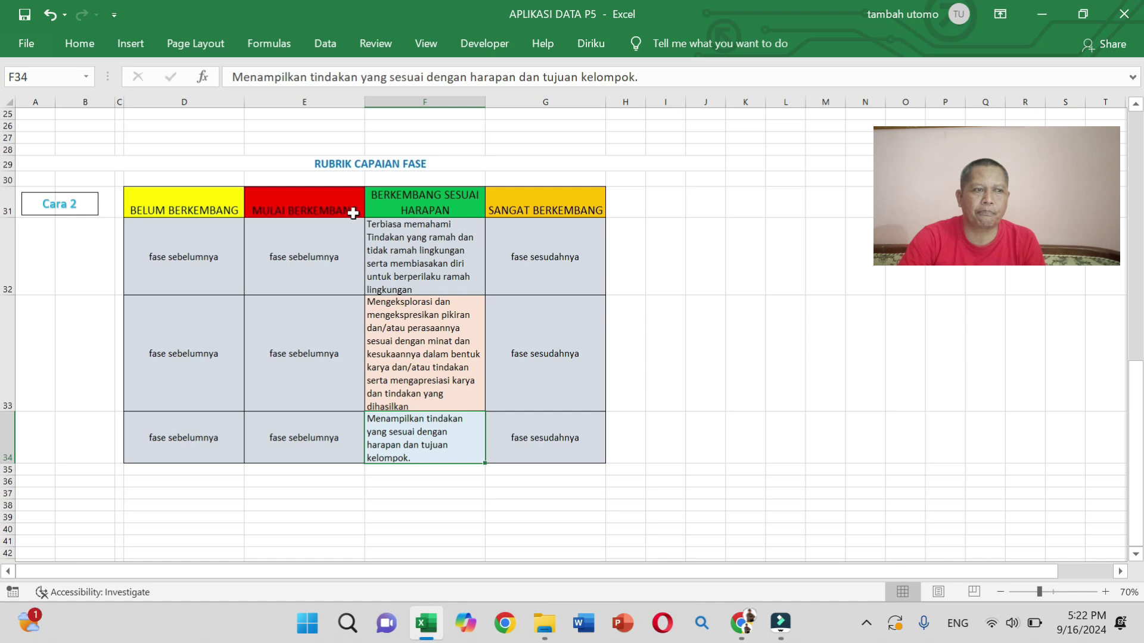
# Compare the four achievement-level cells in the first criterion row of the Cara 2 rubric, from Belum Berkembang to Sangat Berkembang
pyautogui.click(318, 253)
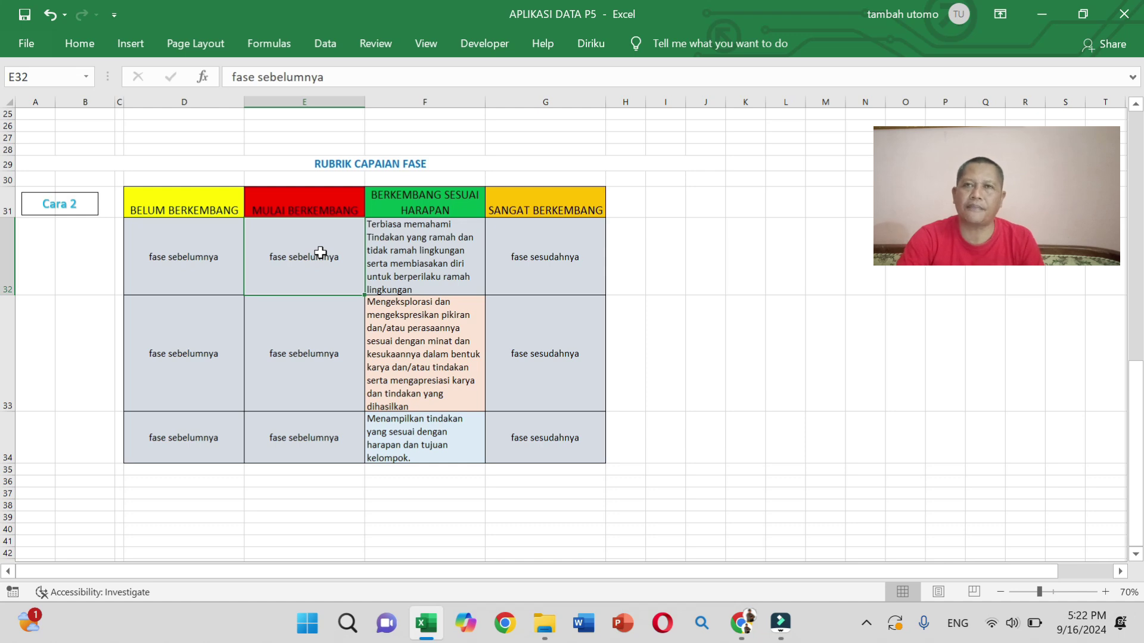
pyautogui.click(460, 253)
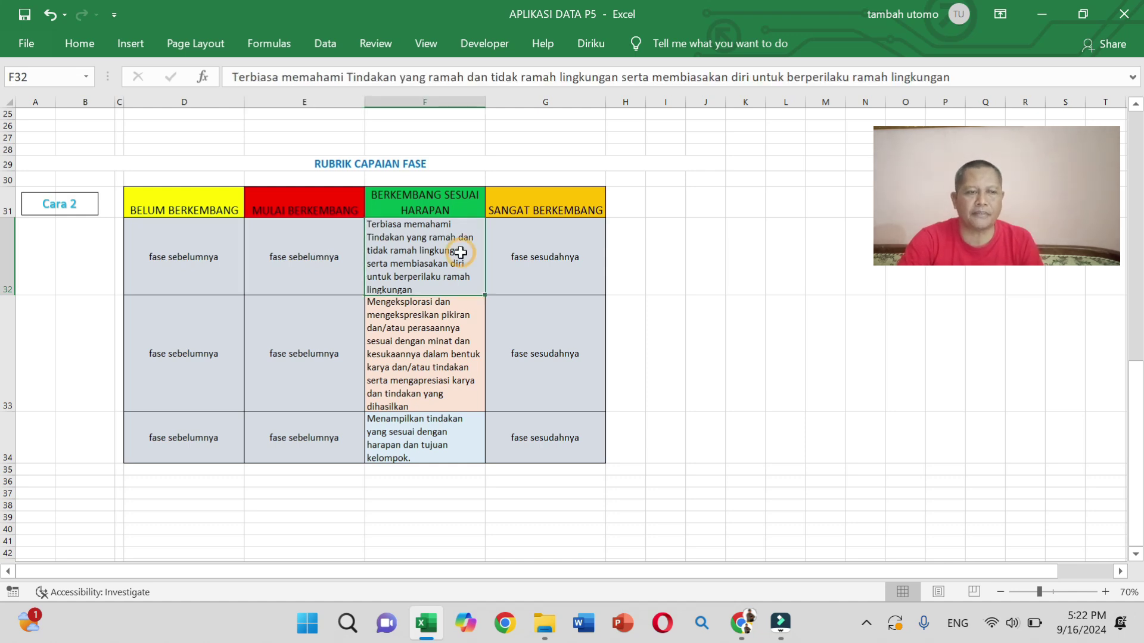
pyautogui.click(305, 248)
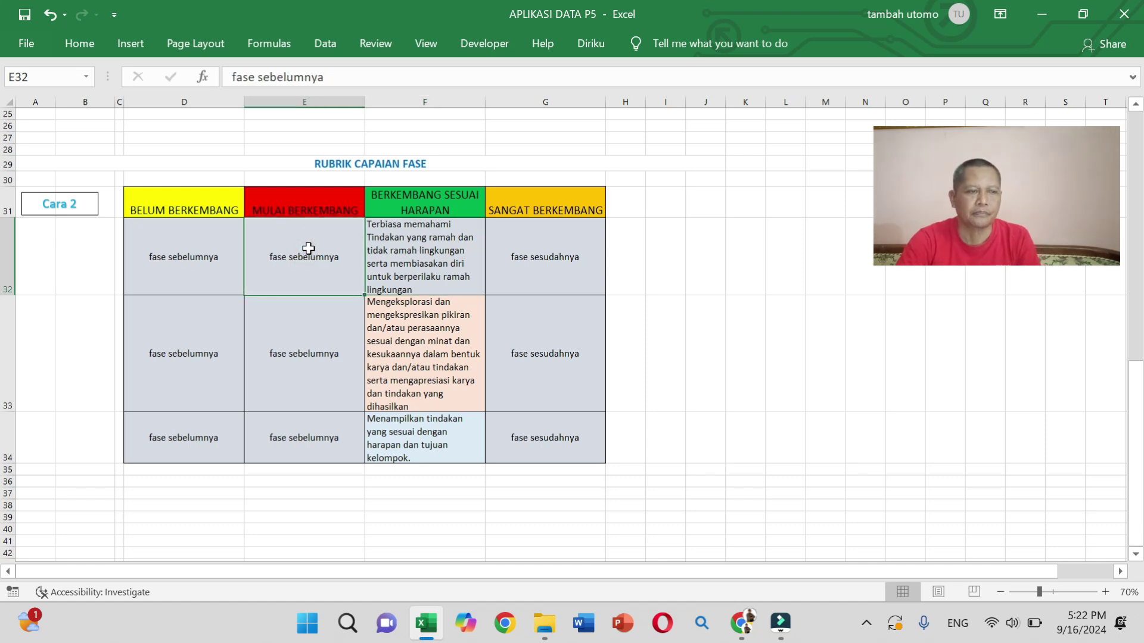
pyautogui.click(221, 245)
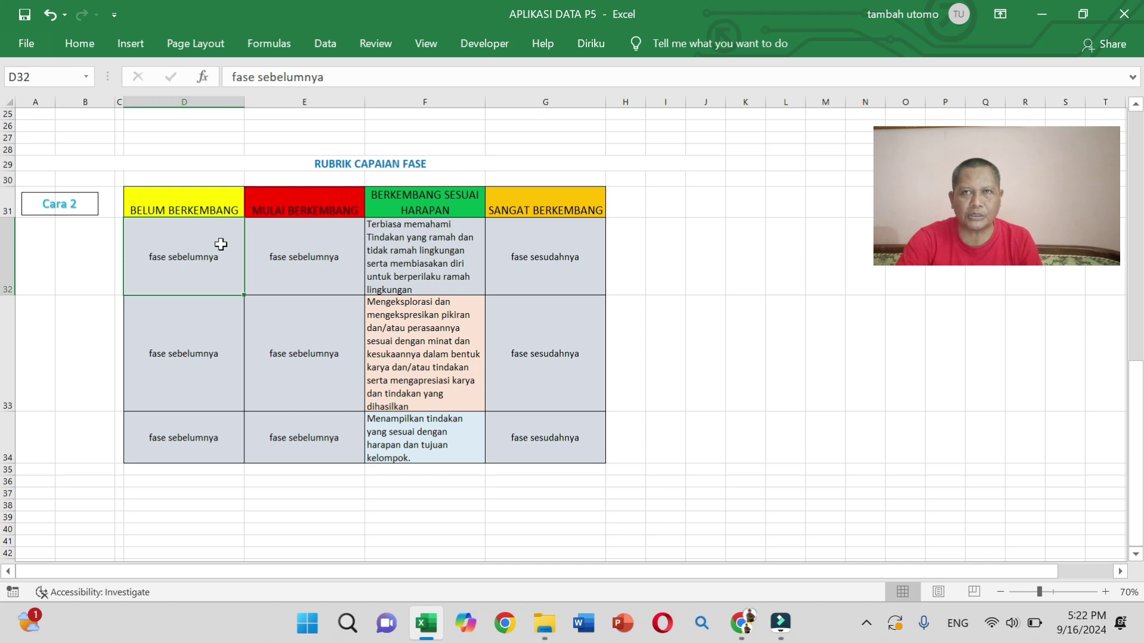
pyautogui.click(266, 260)
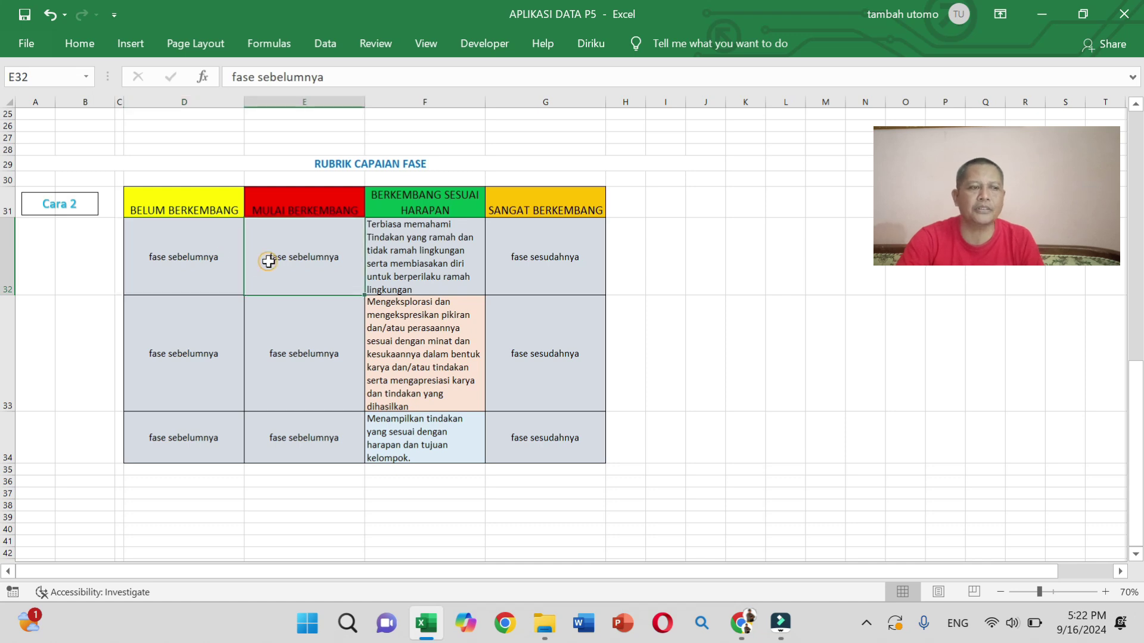
pyautogui.click(186, 256)
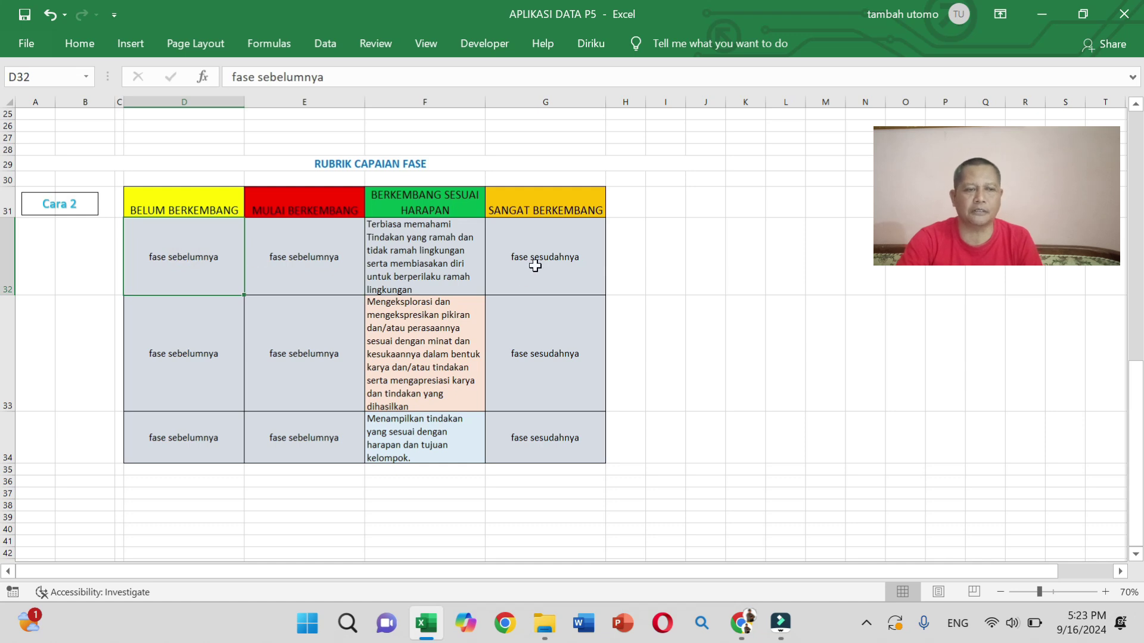
pyautogui.click(430, 238)
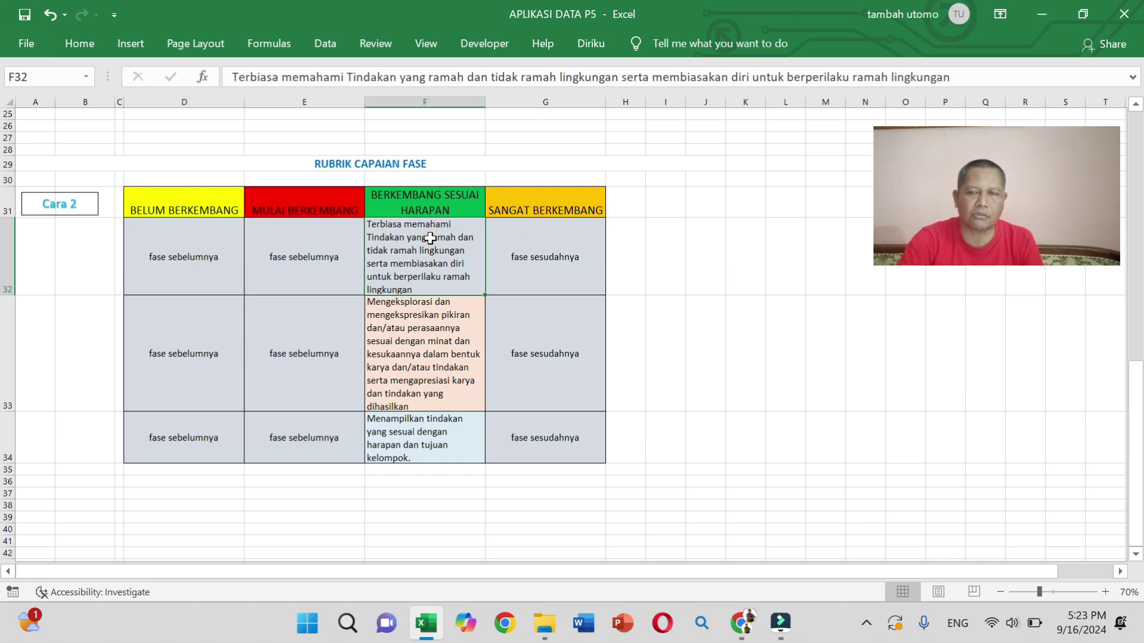
pyautogui.click(541, 253)
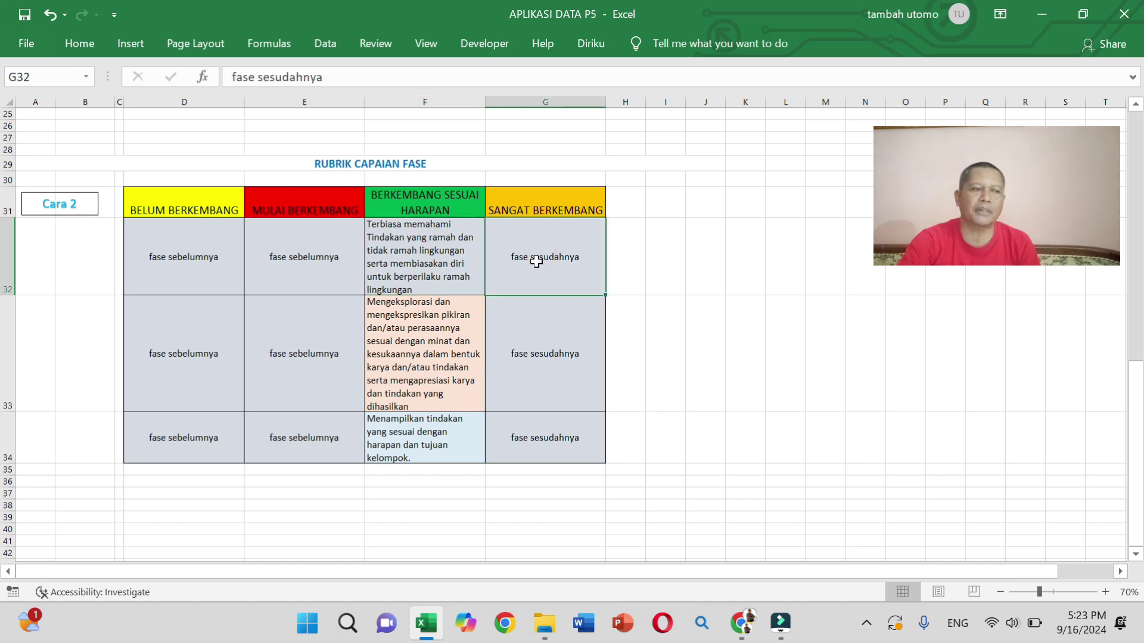
# Leave the dimension mapping page for the home page and open the Jadwal Projek Profil page
pyautogui.scroll(3, 533, 276)
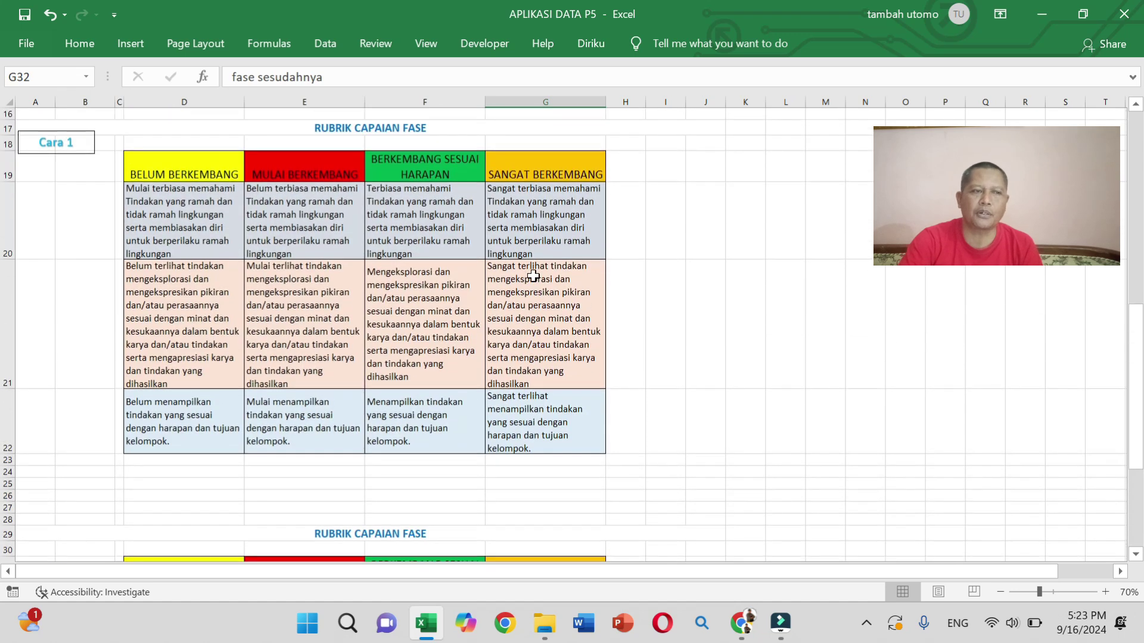
pyautogui.scroll(4, 533, 276)
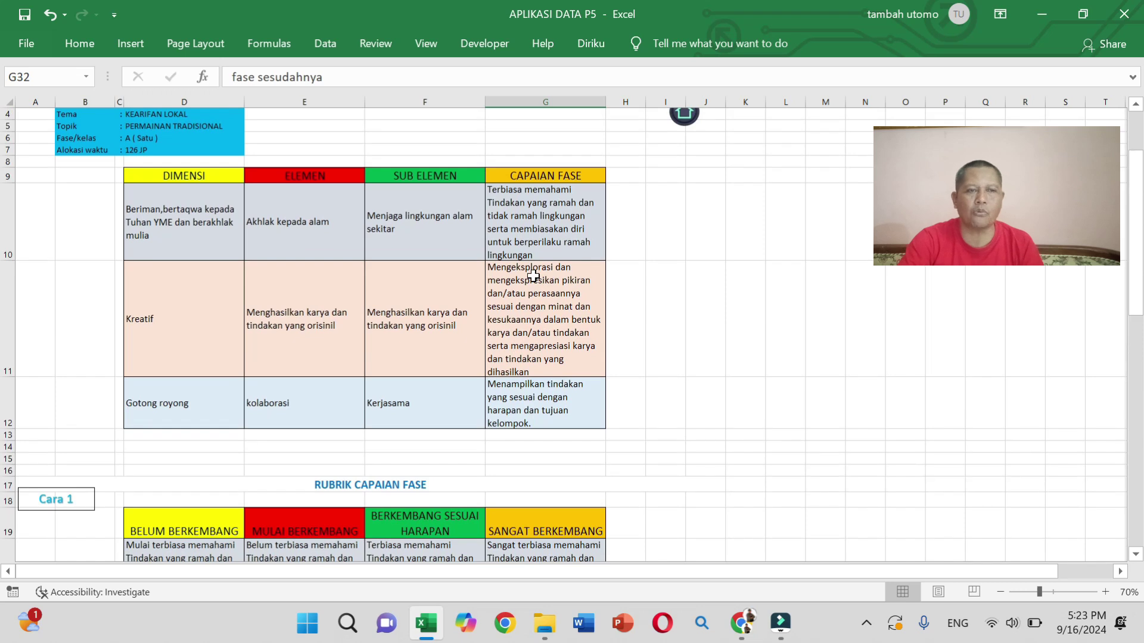
pyautogui.scroll(2, 533, 275)
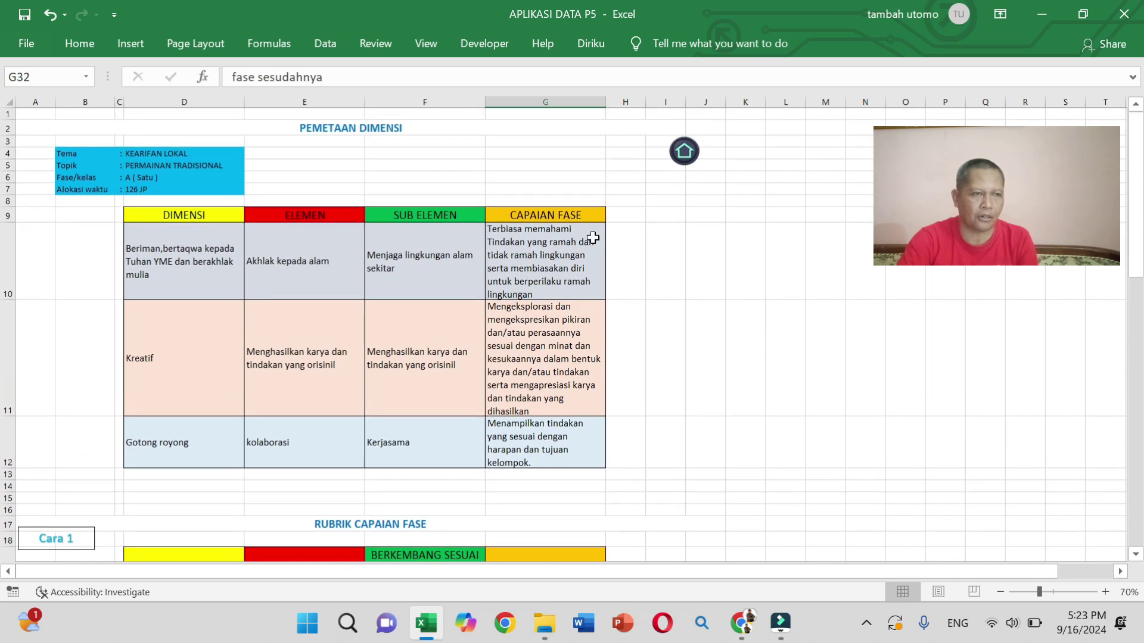
pyautogui.click(684, 151)
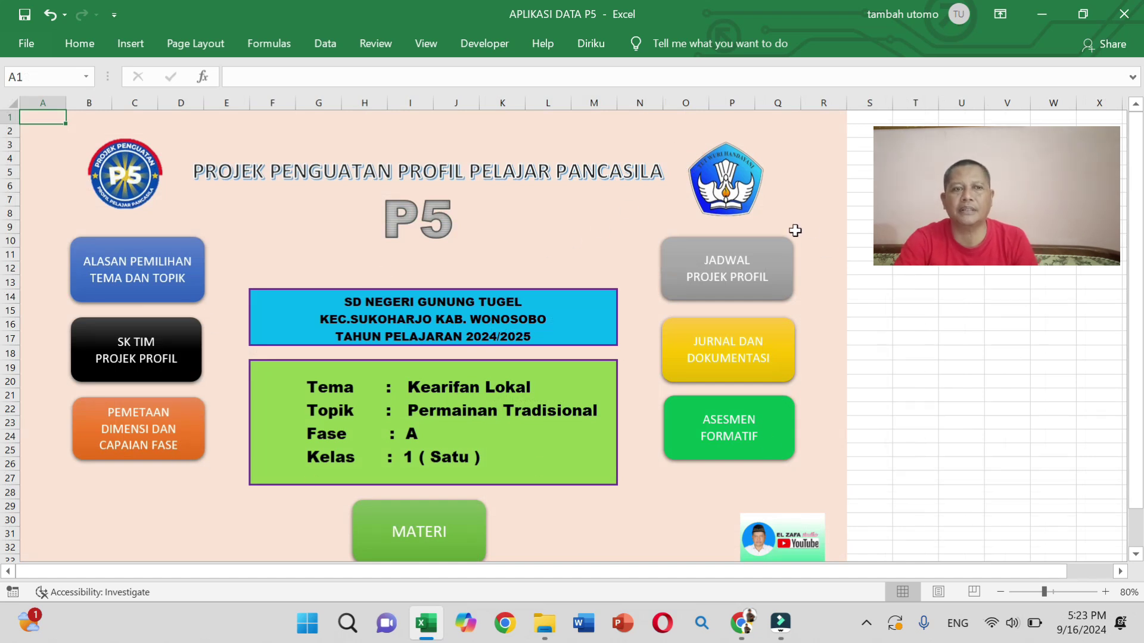
pyautogui.click(731, 268)
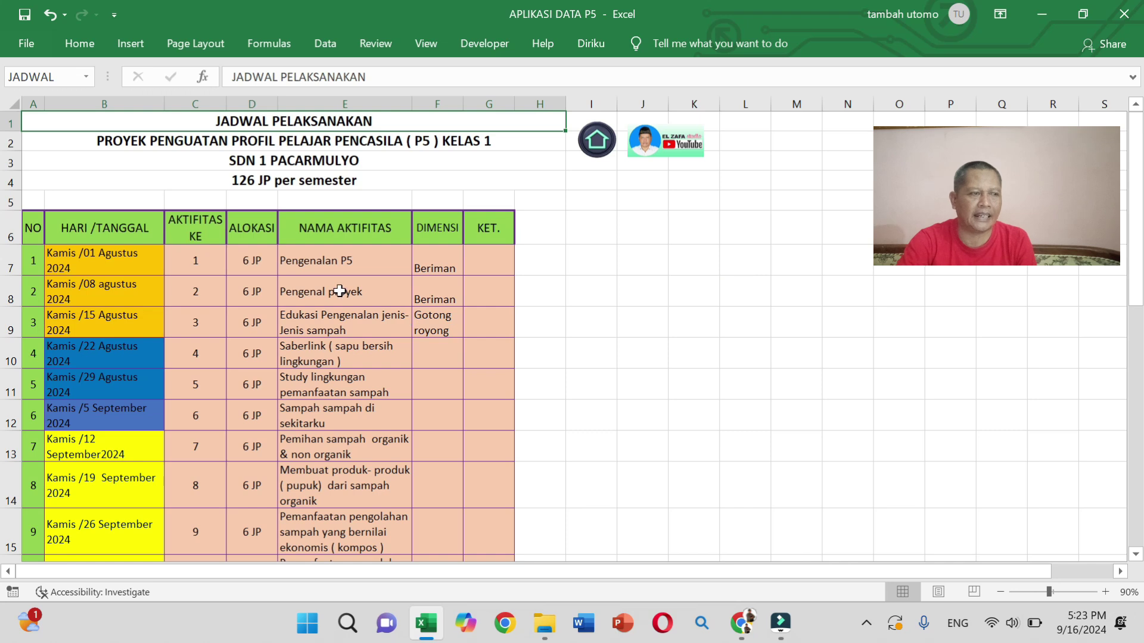
# Review the P5 class 1 schedule from its first activity through the evaluation row, checking dates, allocations and activity names
pyautogui.scroll(-3, 338, 290)
pyautogui.scroll(-2, 339, 290)
pyautogui.scroll(5, 339, 290)
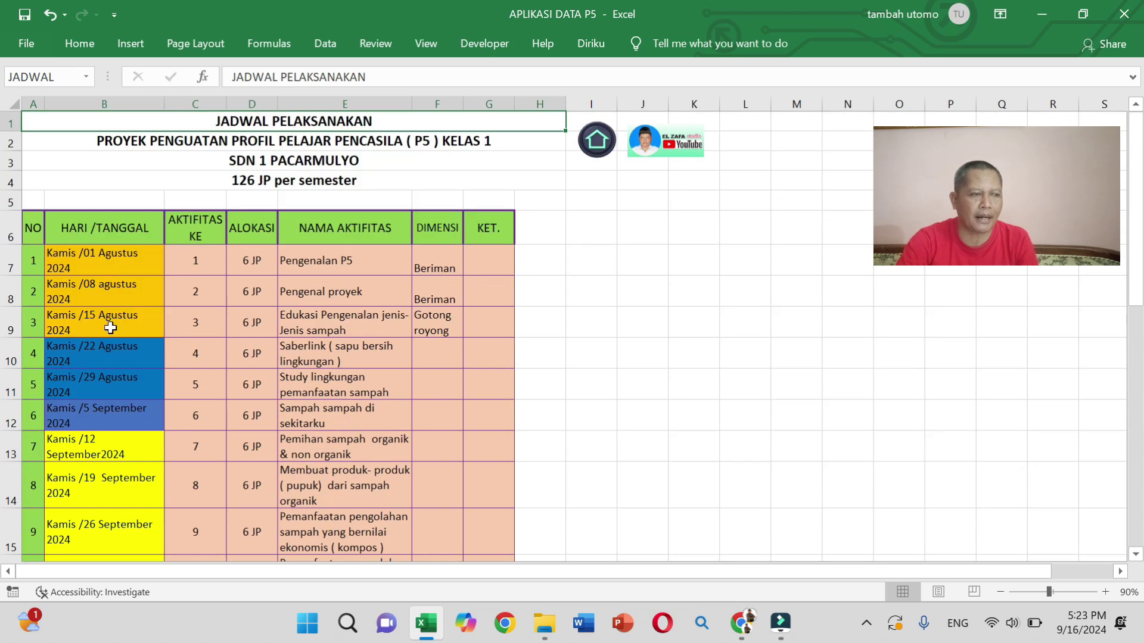
pyautogui.scroll(-3, 110, 357)
pyautogui.scroll(-4, 111, 364)
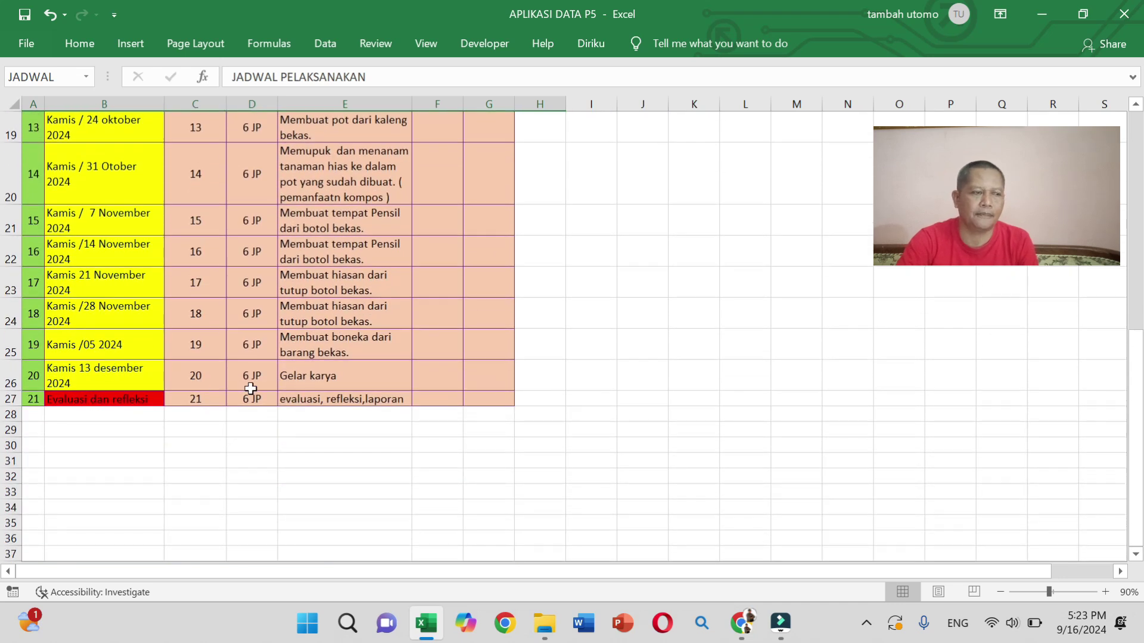
pyautogui.scroll(6, 101, 361)
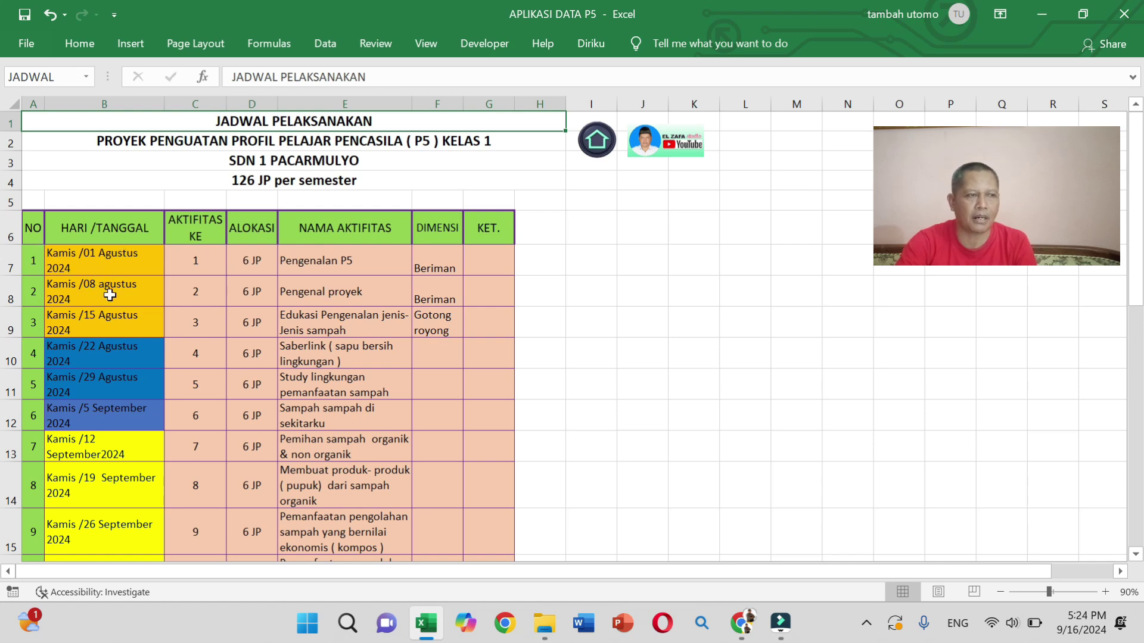
pyautogui.scroll(-3, 196, 262)
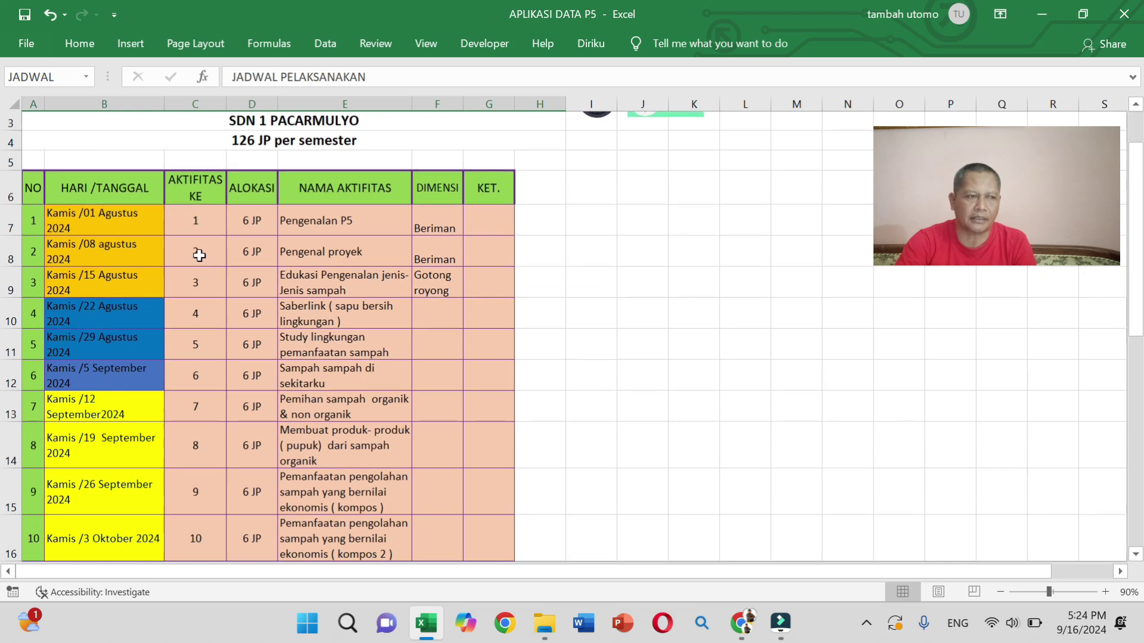
# Enter "gotong royong" as the dimension for activity 7, Pemihan sampah organik & non organik, in the class 1 schedule
pyautogui.scroll(3, 195, 266)
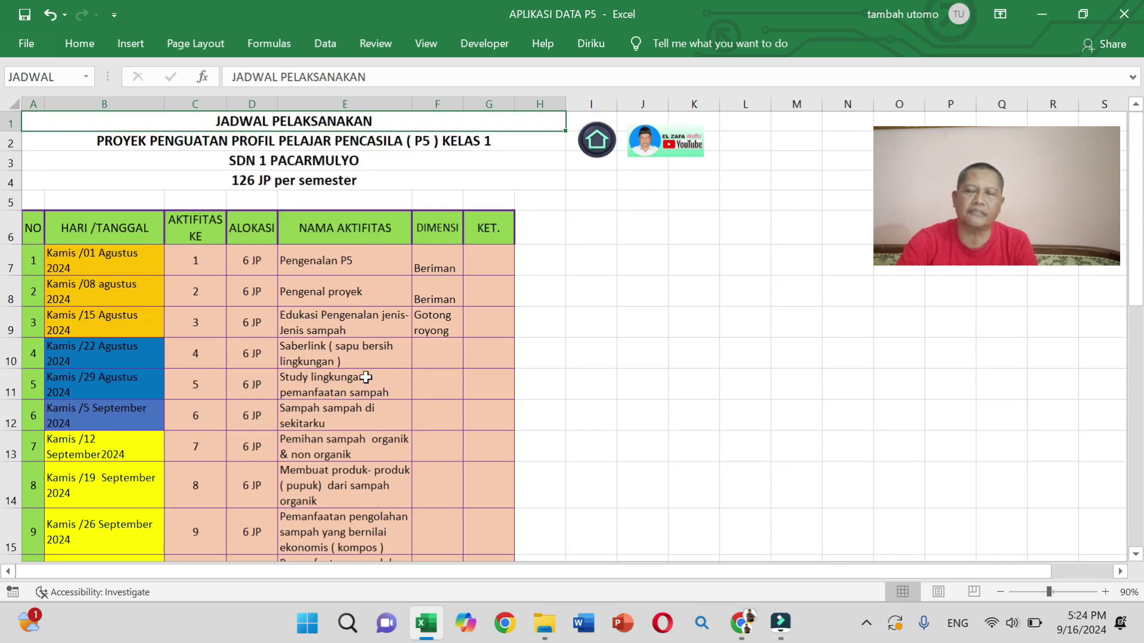
pyautogui.scroll(-1, 440, 271)
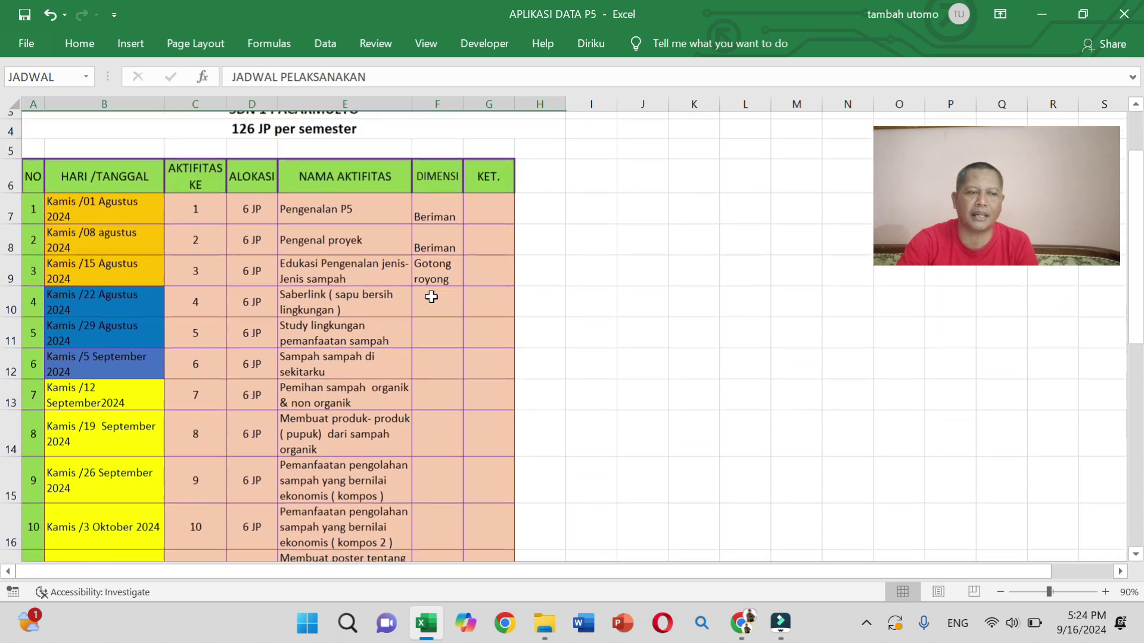
pyautogui.scroll(1, 434, 294)
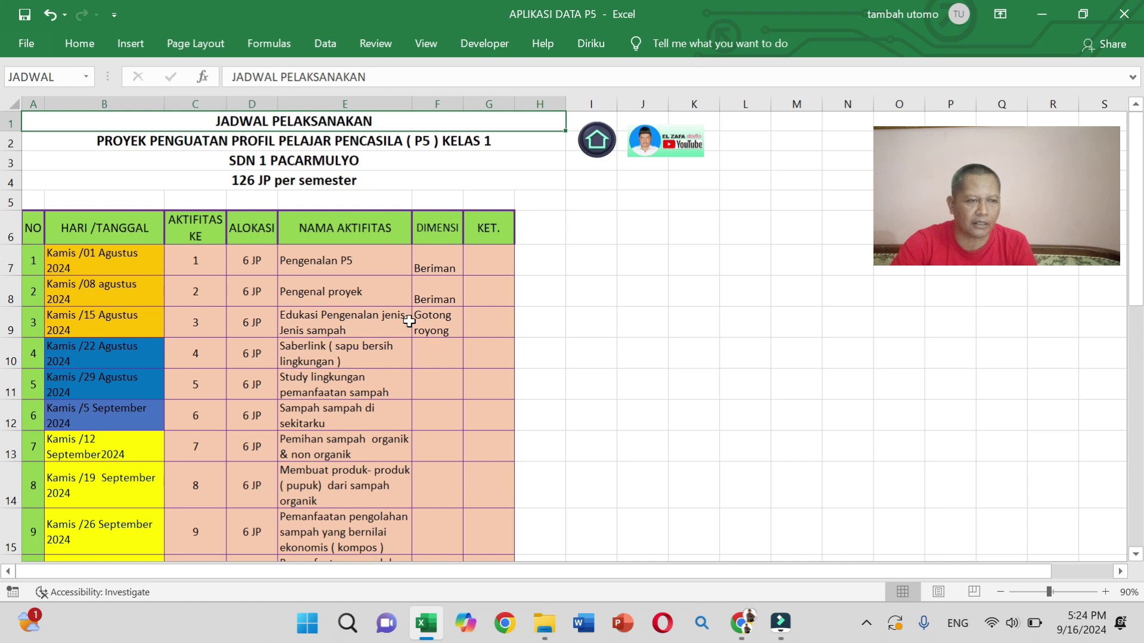
pyautogui.scroll(-2, 433, 315)
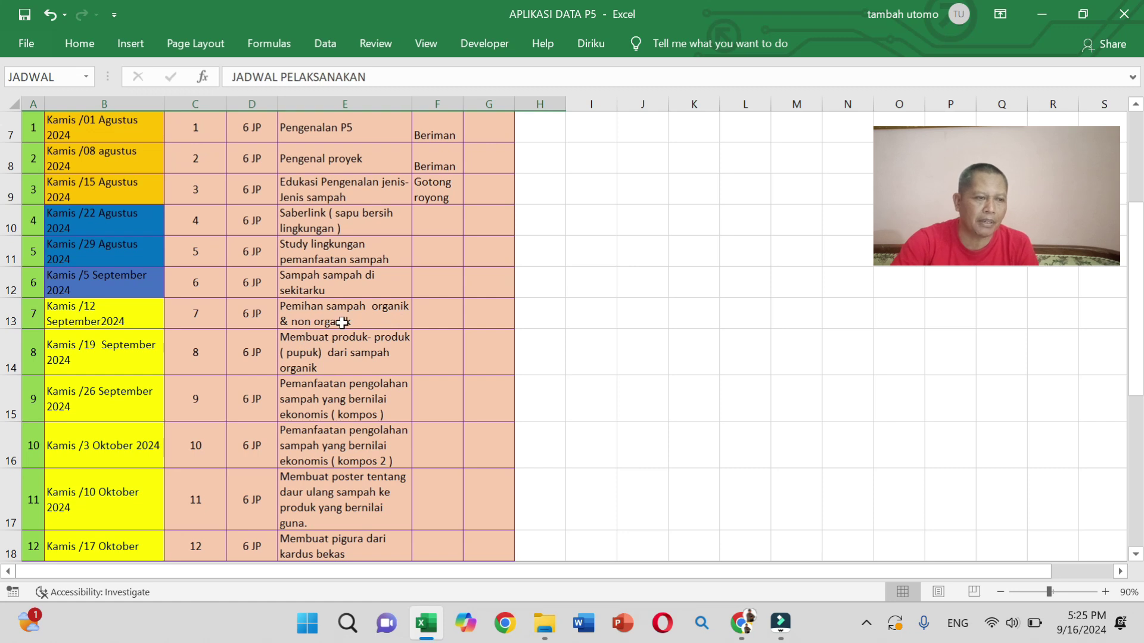
pyautogui.click(437, 317)
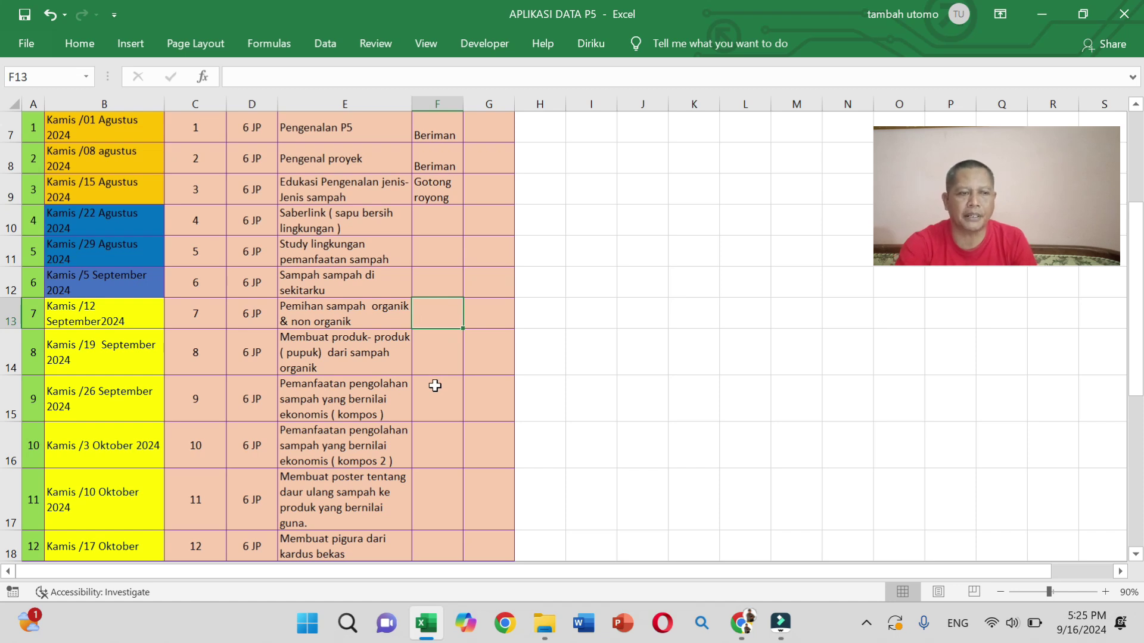
pyautogui.write('gotong royong')
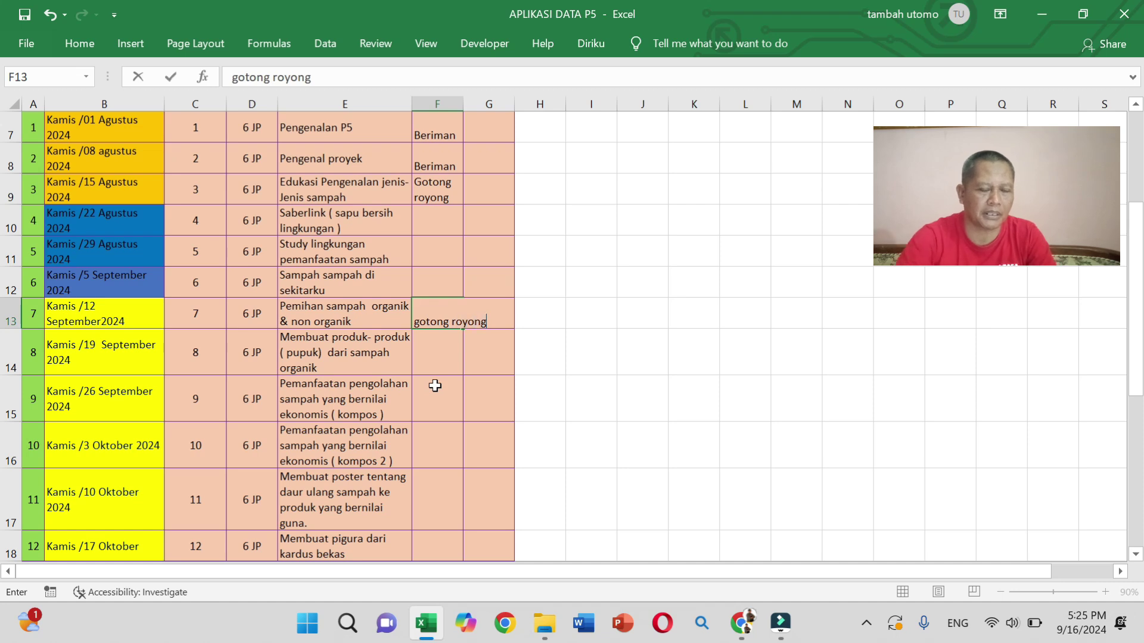
pyautogui.click(451, 361)
# Expand the formula bar and select the activity name cell in the schedule's activity 7 row
pyautogui.click(452, 320)
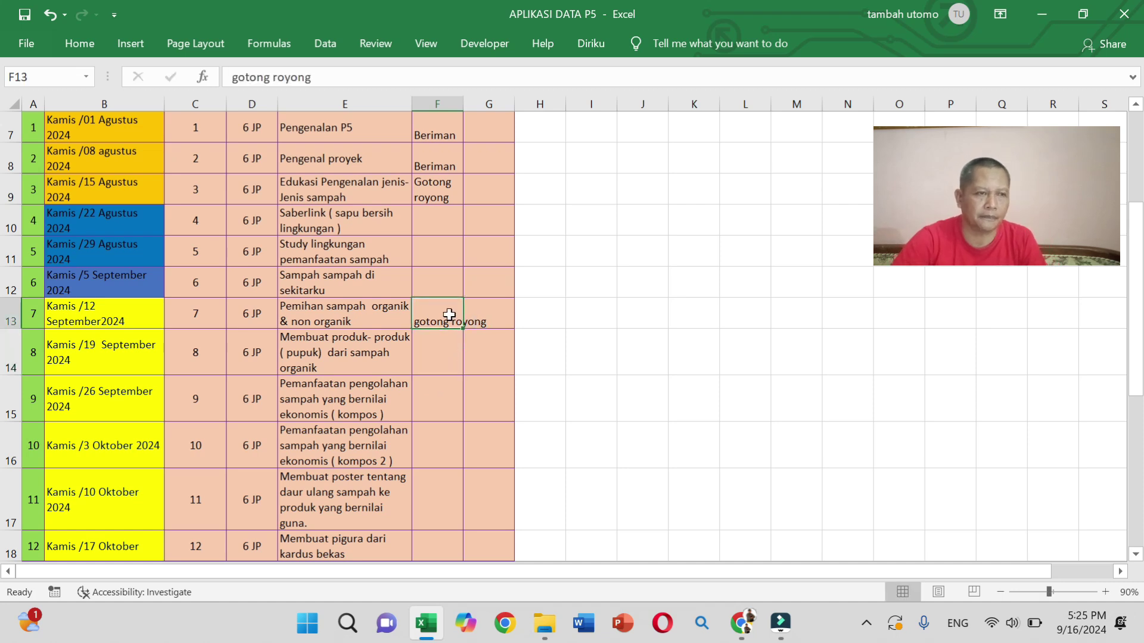
pyautogui.hotkey('ctrl', 'shift', 'u')
pyautogui.click(388, 358)
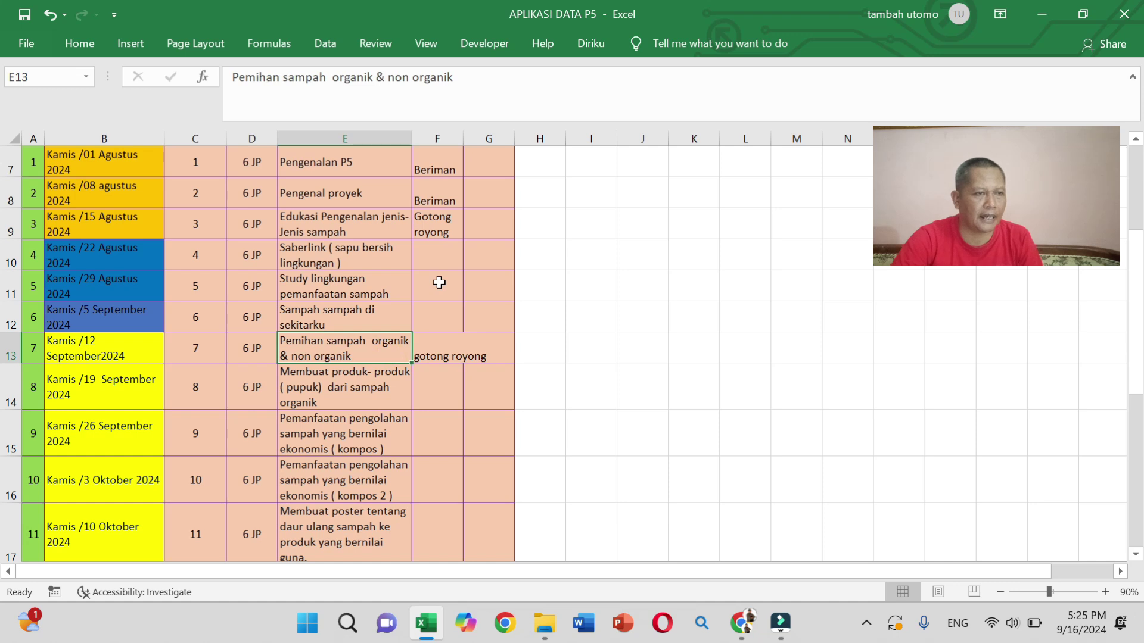
# Go through the home page to the Jurnal dan Dokumentasi page and review its first activities and their class photos
pyautogui.scroll(2, 439, 282)
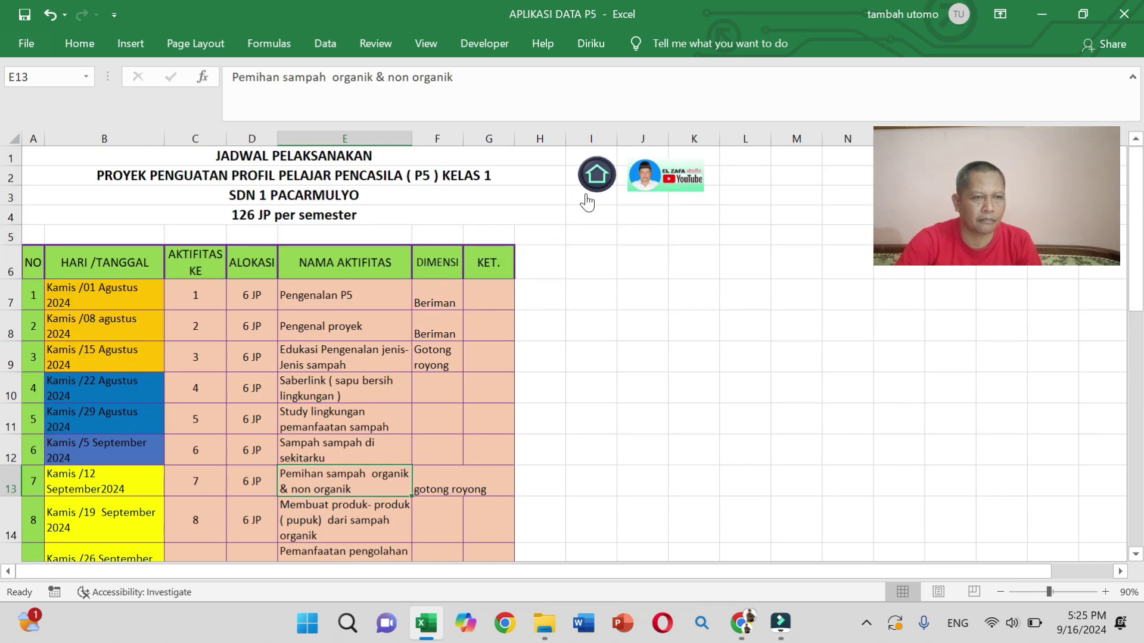
pyautogui.click(596, 179)
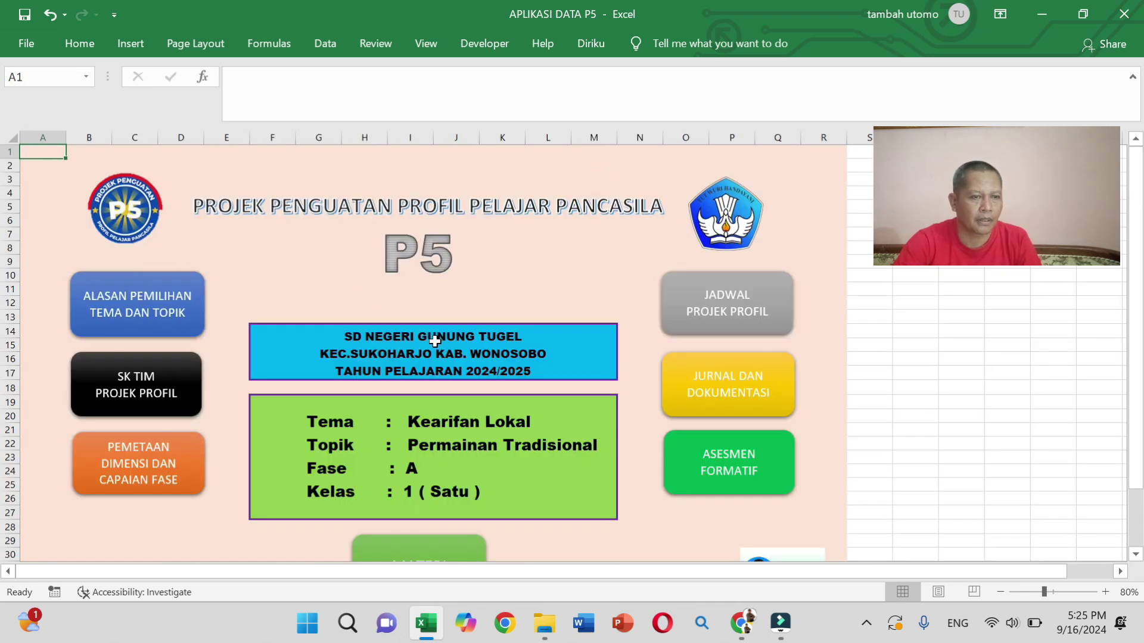
pyautogui.click(755, 390)
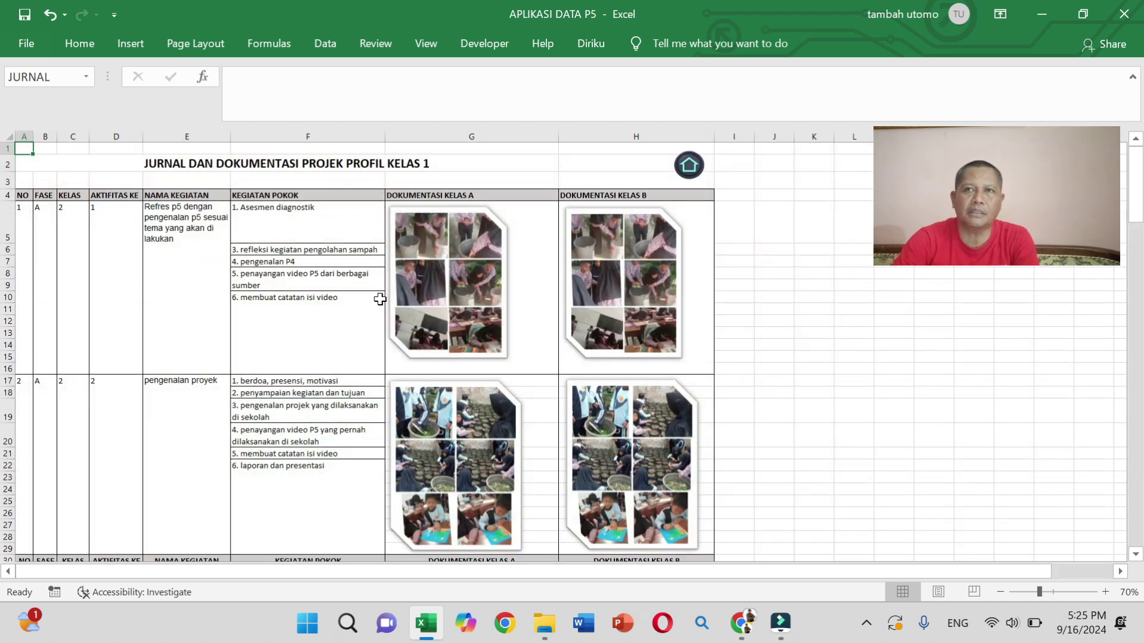
pyautogui.scroll(-1, 378, 298)
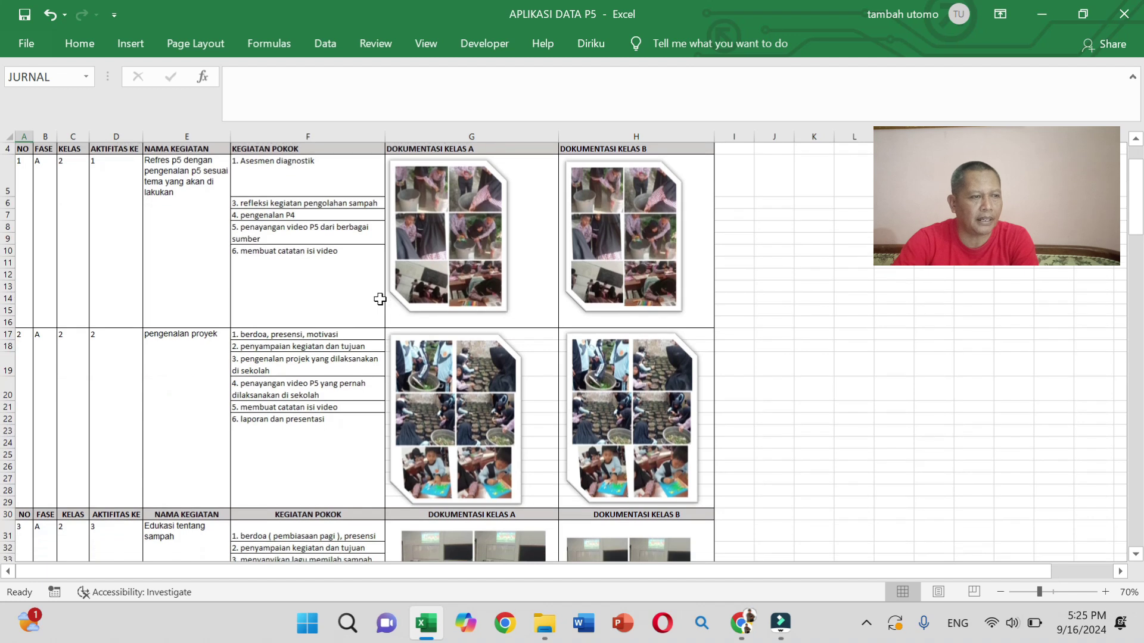
pyautogui.scroll(1, 253, 232)
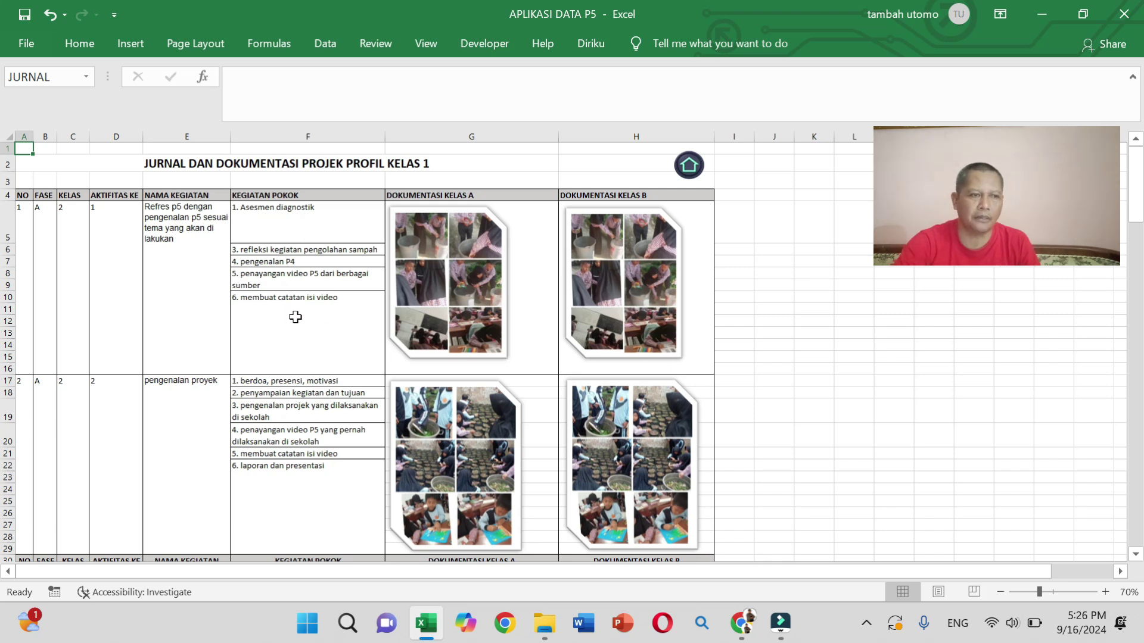
pyautogui.scroll(-4, 509, 295)
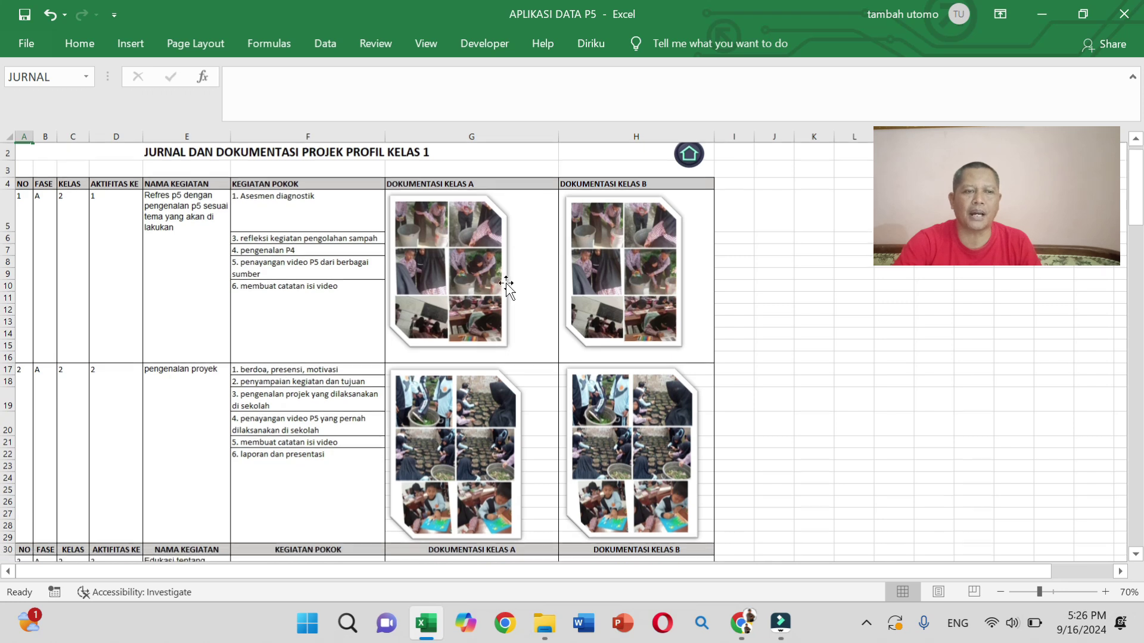
pyautogui.scroll(4, 509, 295)
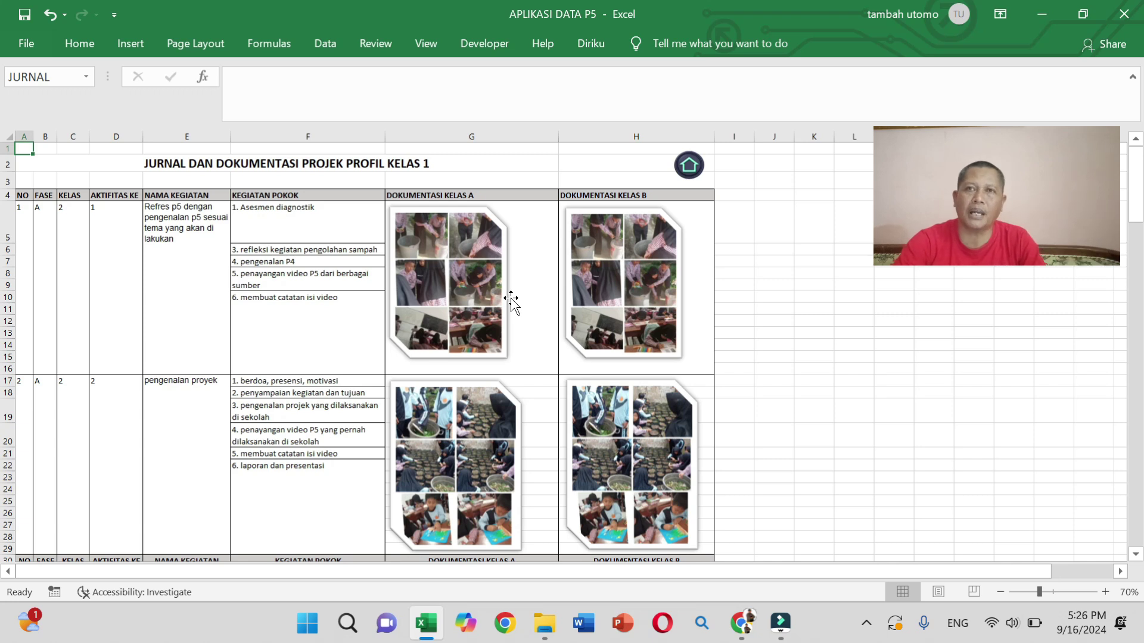
# Go through the home page to the Asesmen Formatif page, view the students' dimension marks and return home
pyautogui.click(689, 168)
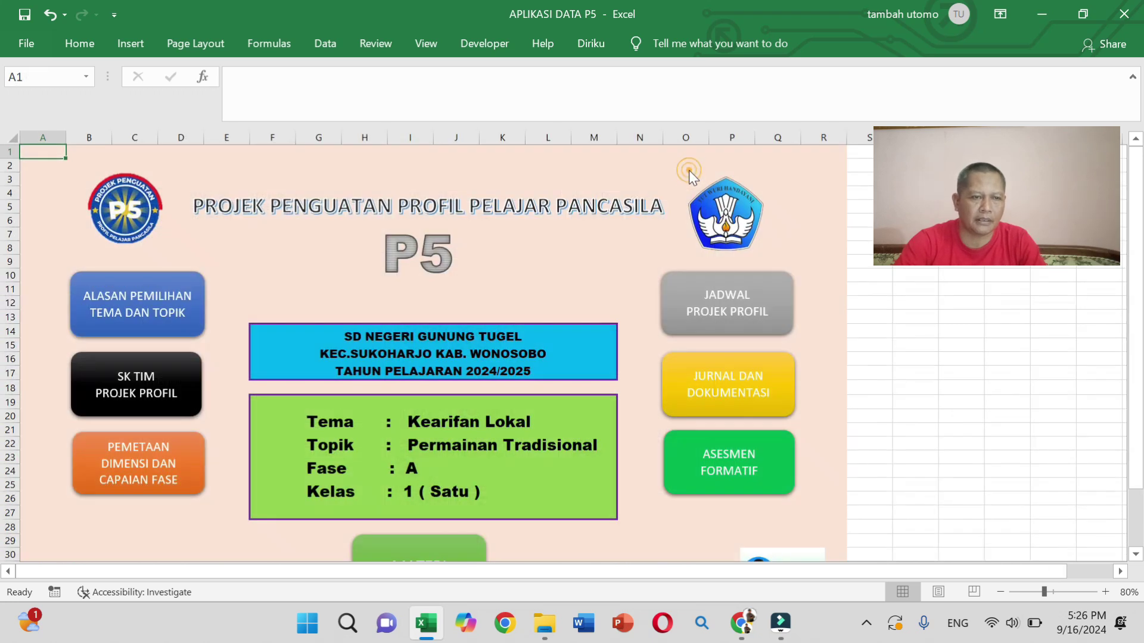
pyautogui.click(734, 476)
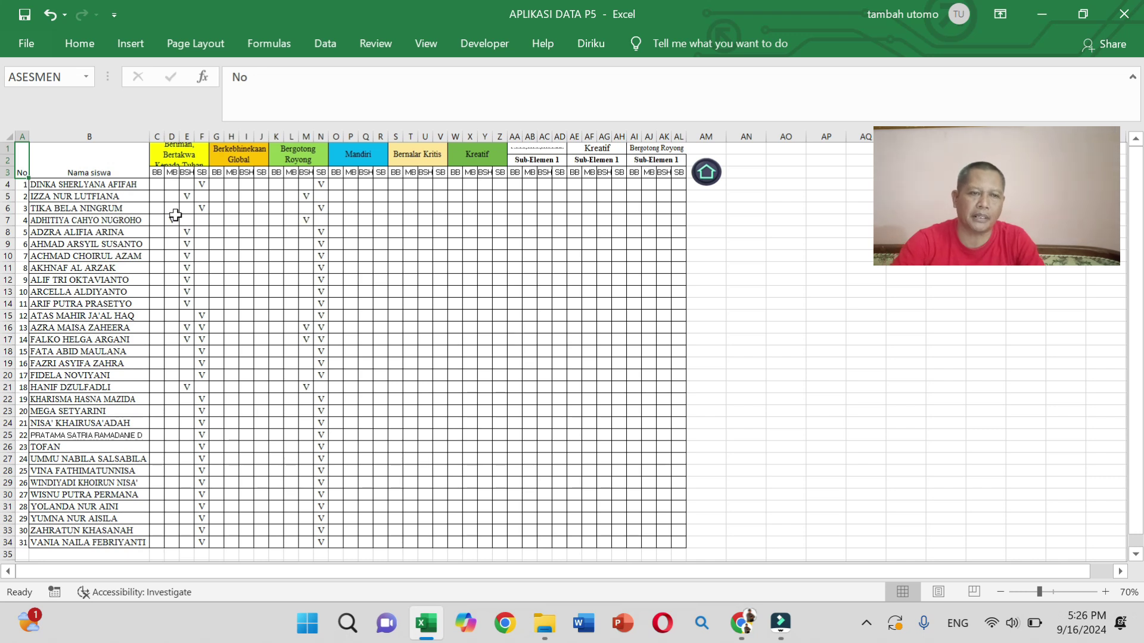
pyautogui.click(705, 174)
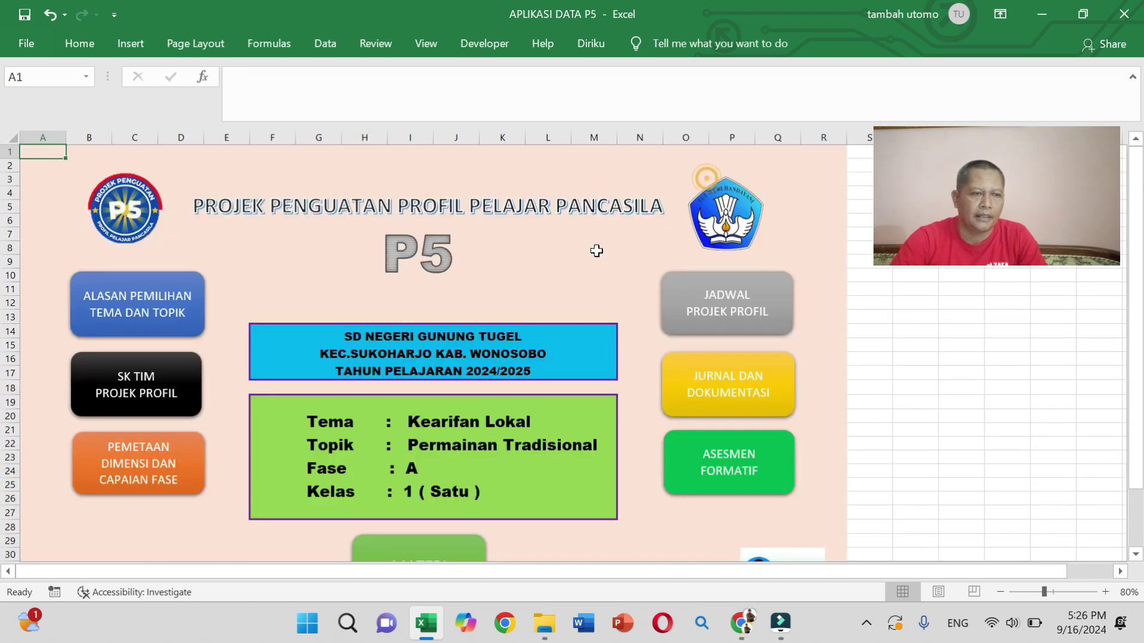
# Open the Materi page, read through the Permainan Tradisional topic list and return to the home page
pyautogui.scroll(-2, 459, 333)
pyautogui.click(456, 498)
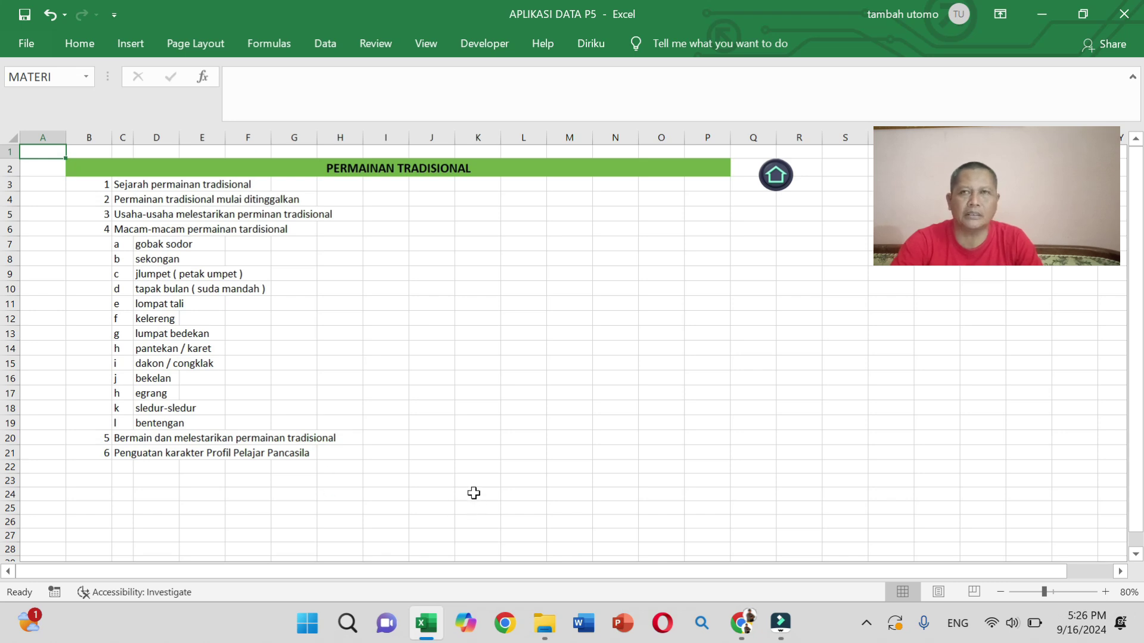
pyautogui.scroll(-1, 471, 491)
pyautogui.scroll(1, 471, 491)
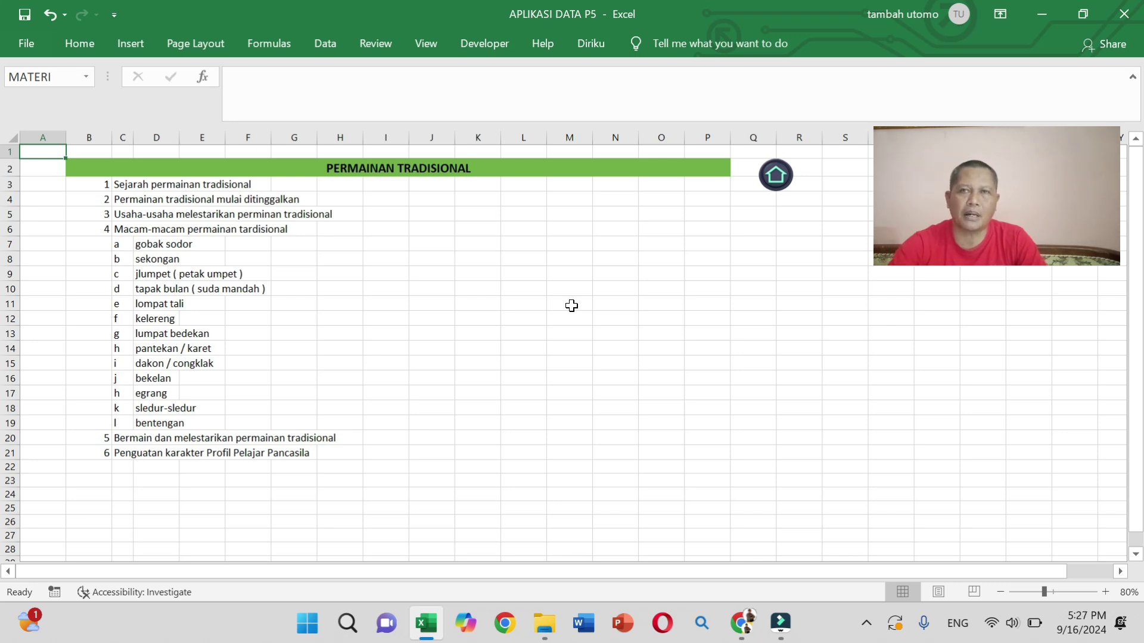
pyautogui.click(775, 175)
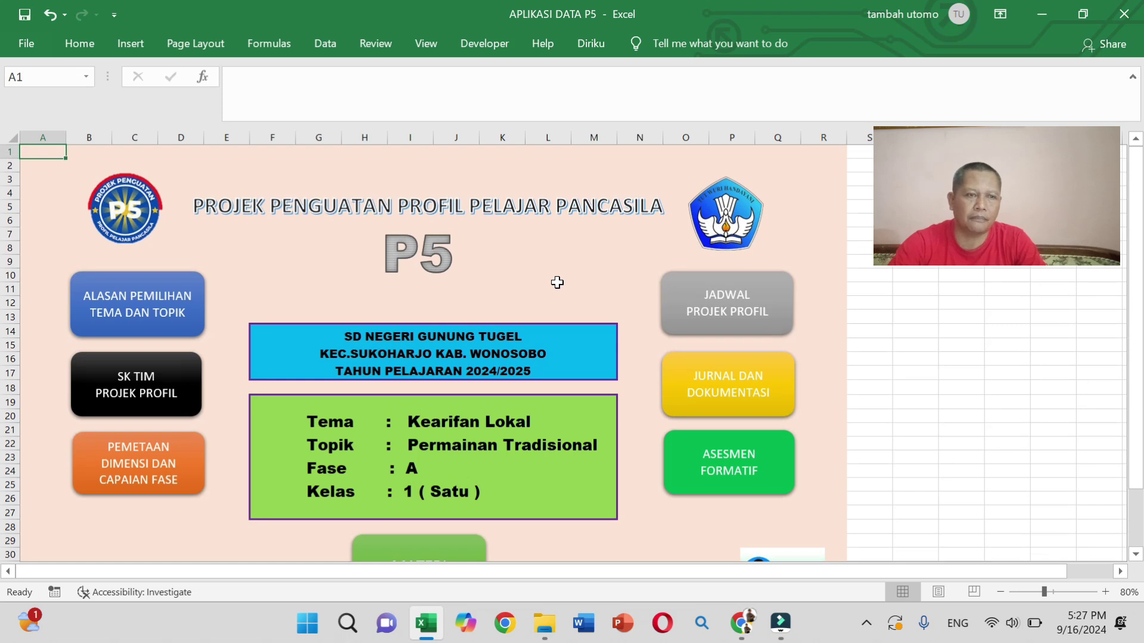